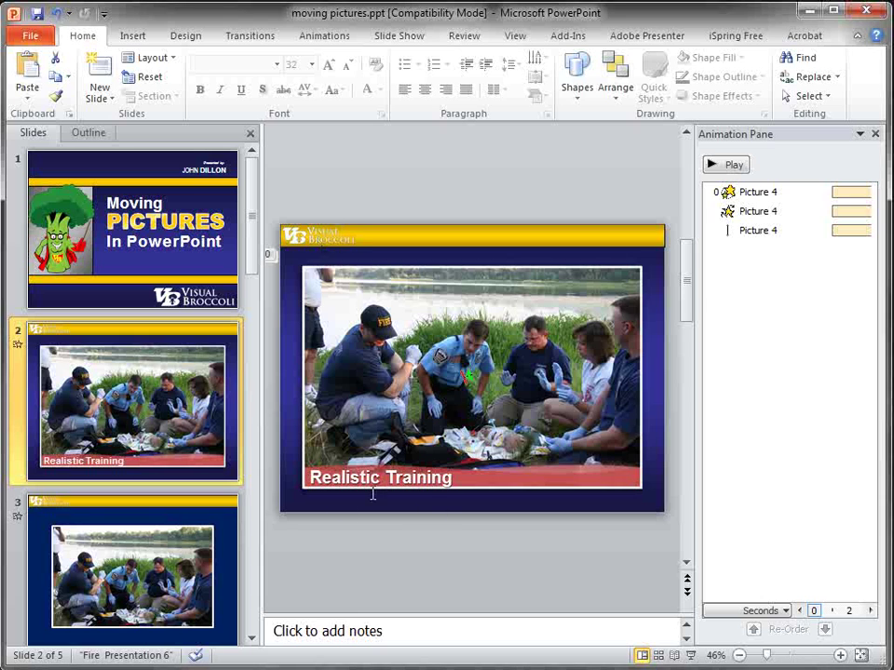
Move the "Realistic Training" caption below slide 2, and shift the frame overlay aside and back over the photo.
left_click(420, 470)
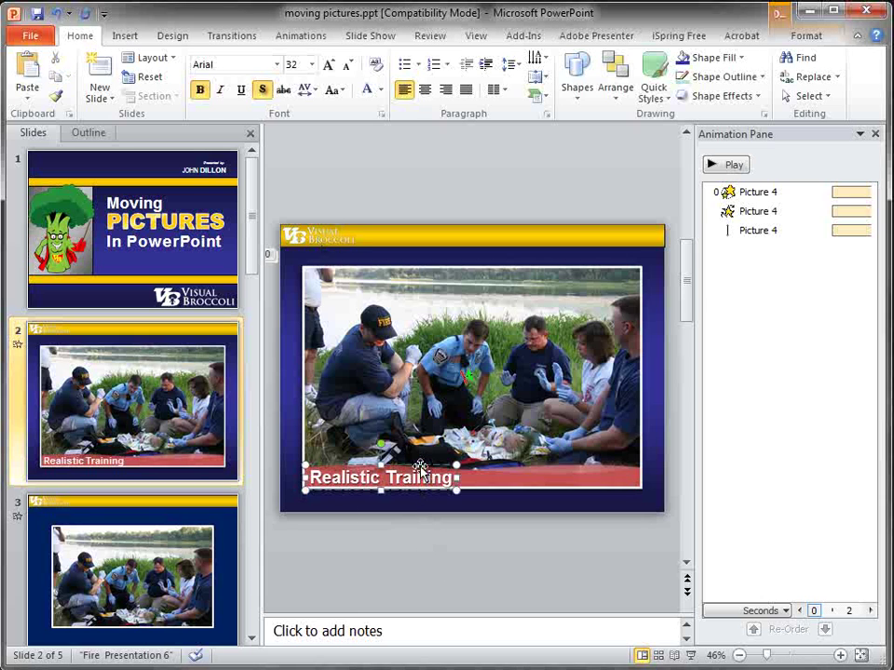
left_click_drag(420, 467, 419, 528)
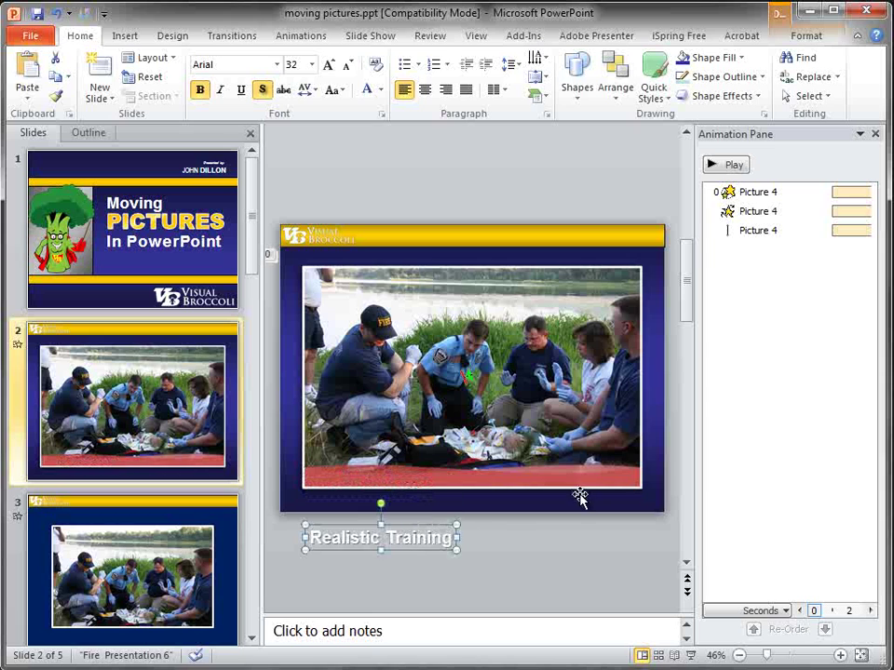
left_click(584, 481)
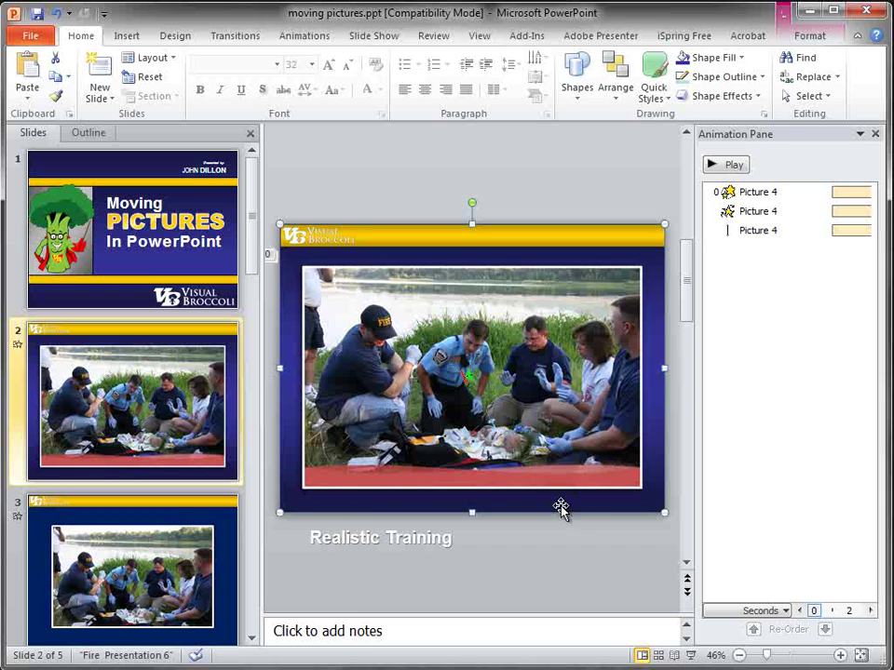
left_click_drag(301, 409, 425, 407)
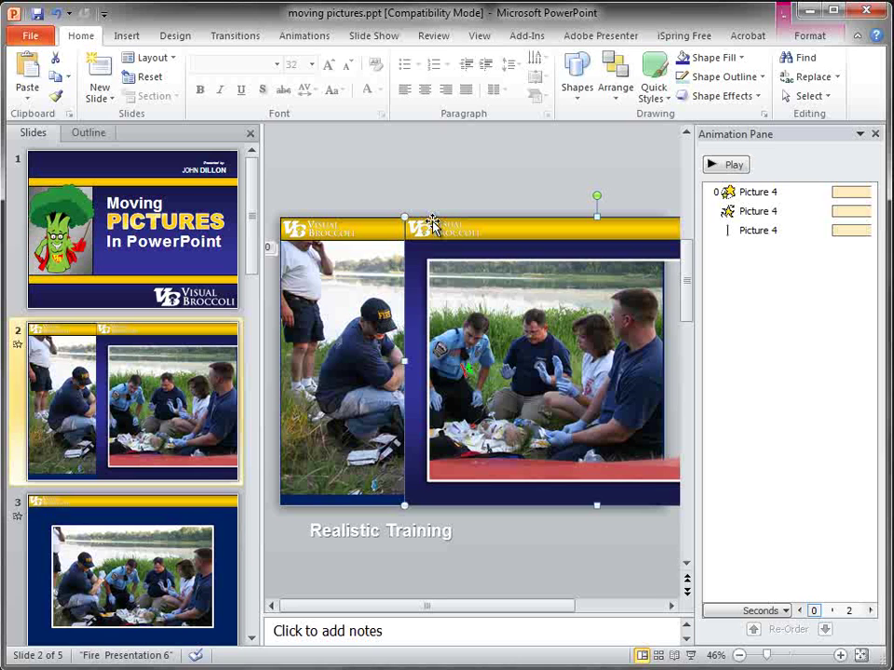
left_click_drag(407, 244, 304, 247)
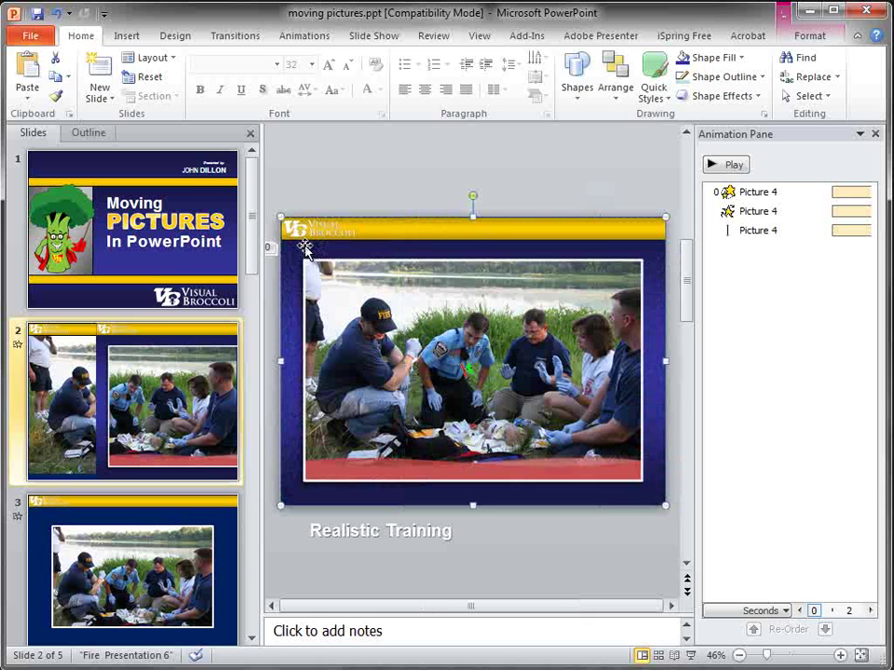
left_click(365, 178)
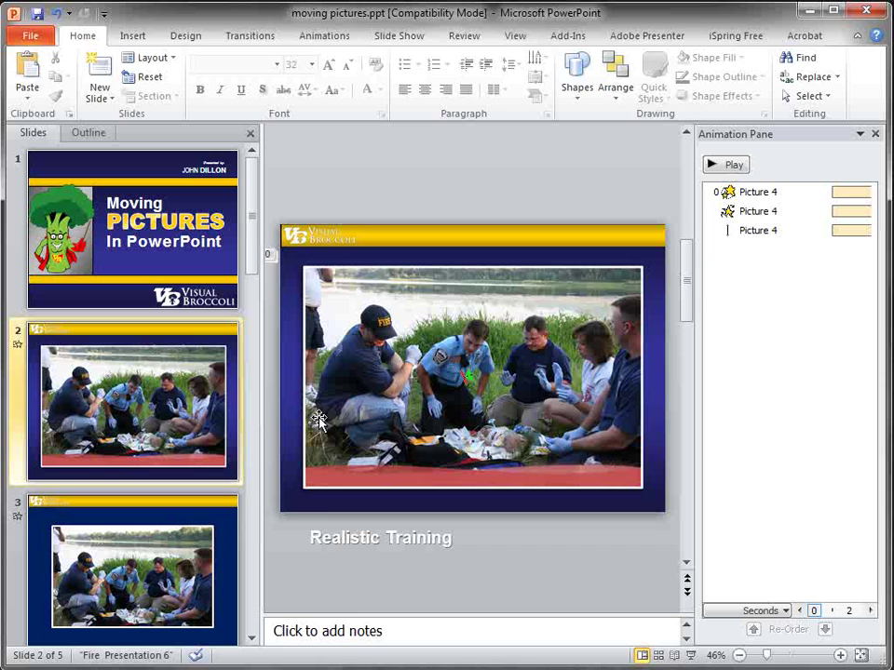
Try deleting the frame overlay on slide 2 and play the photo's animations without it.
left_click(296, 438)
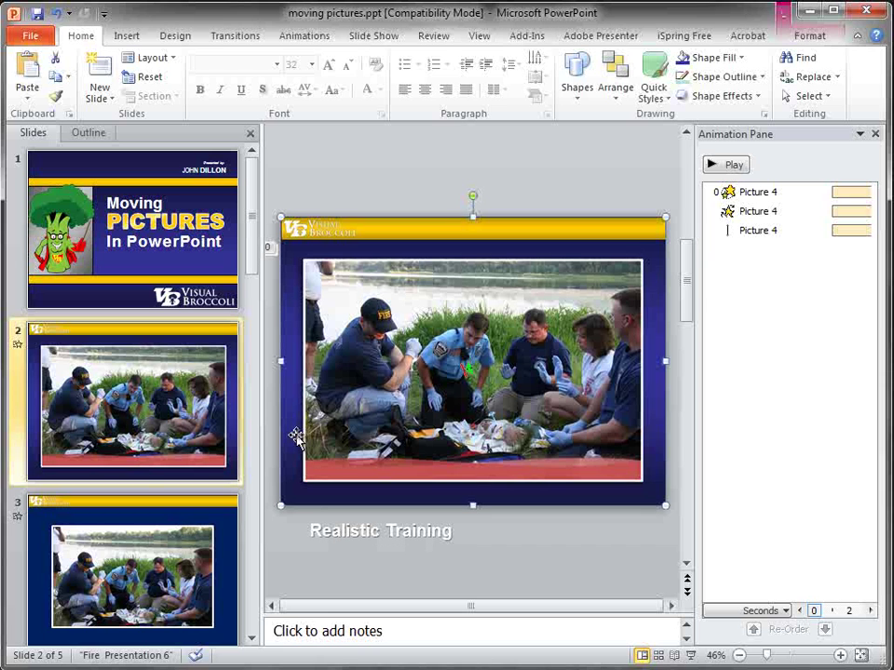
key("Delete")
left_click(713, 169)
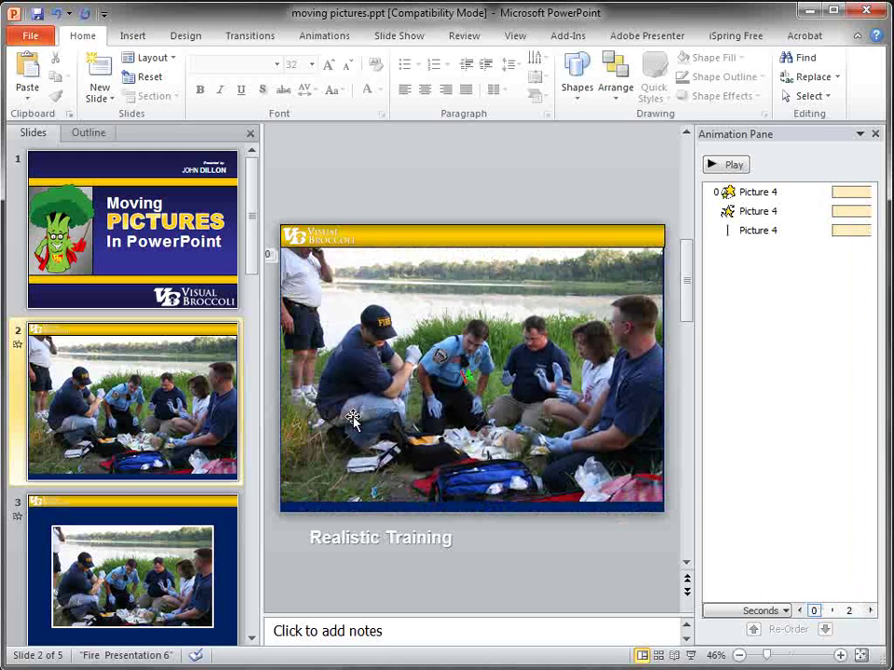
left_click(365, 422)
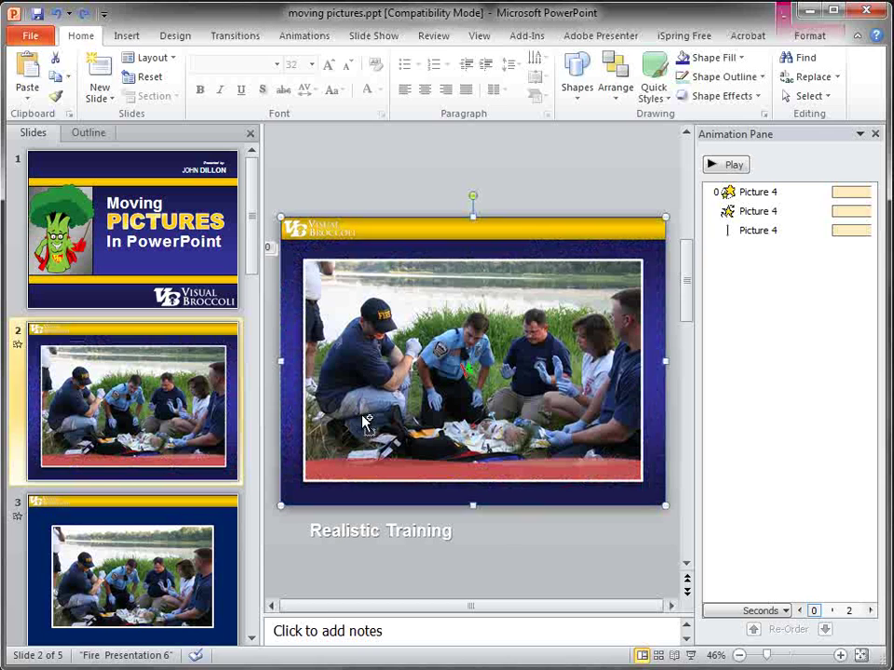
Move the "Realistic Training" caption back onto the red band across the lower part of the photo.
left_click(411, 201)
left_click(429, 536)
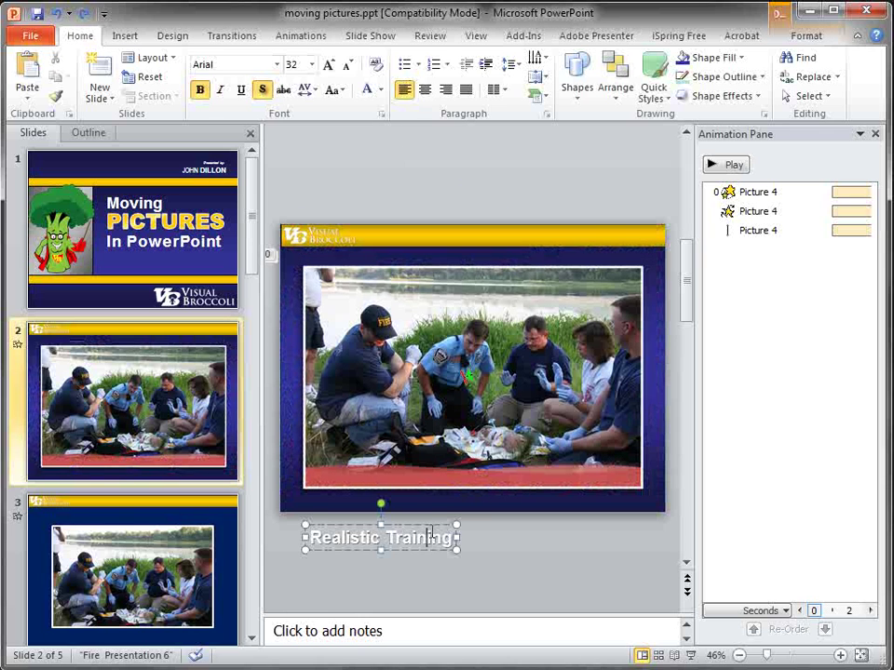
left_click_drag(429, 527, 435, 463)
left_click(484, 197)
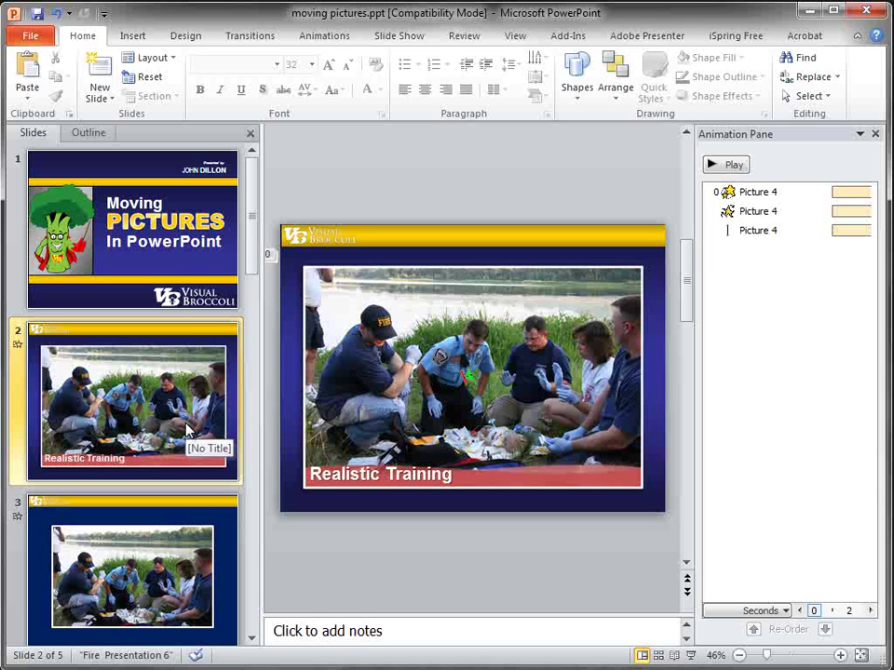
Go to slide 3 and display the Animation Pane.
key("Down")
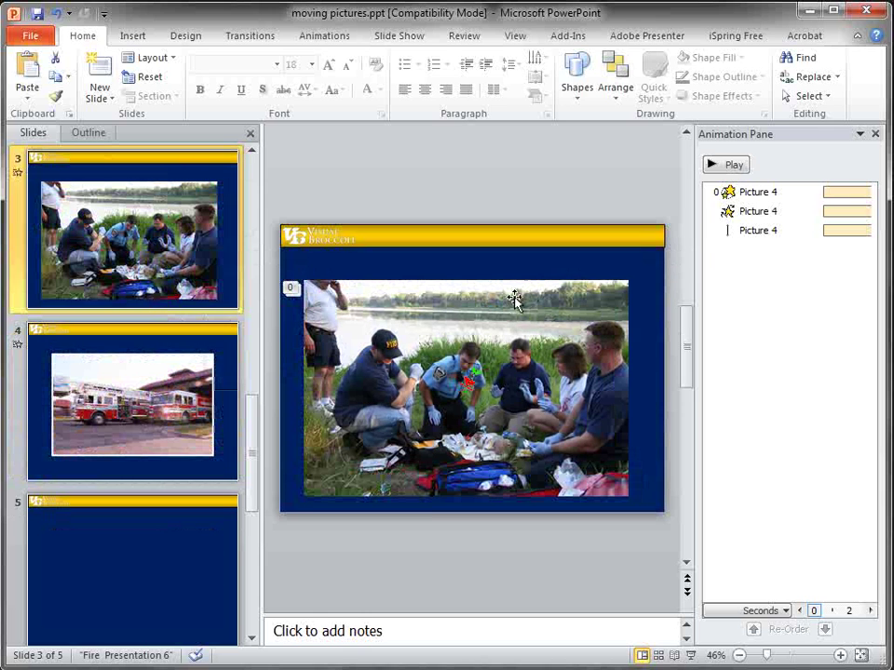
left_click(512, 303)
left_click(498, 237)
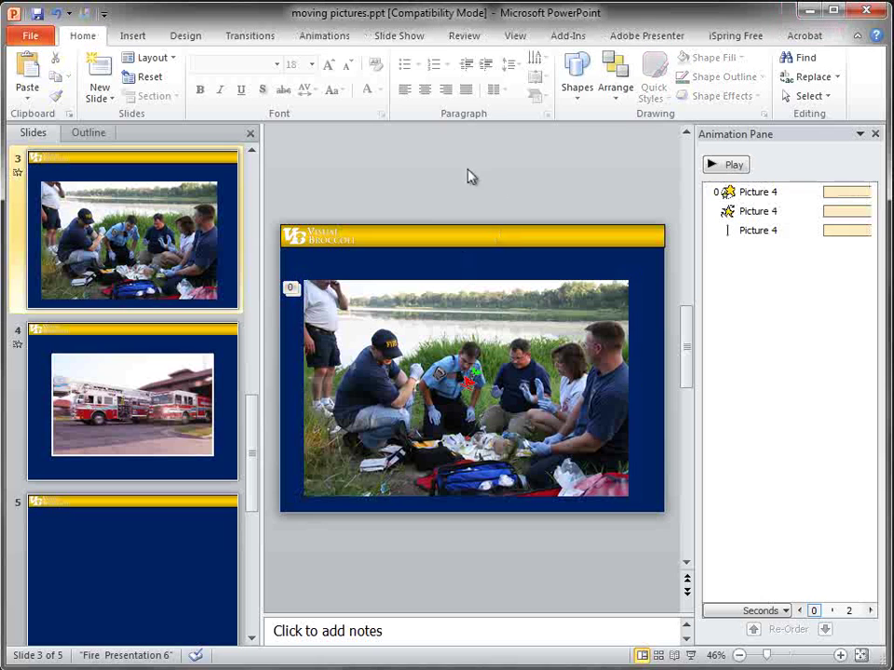
left_click(329, 35)
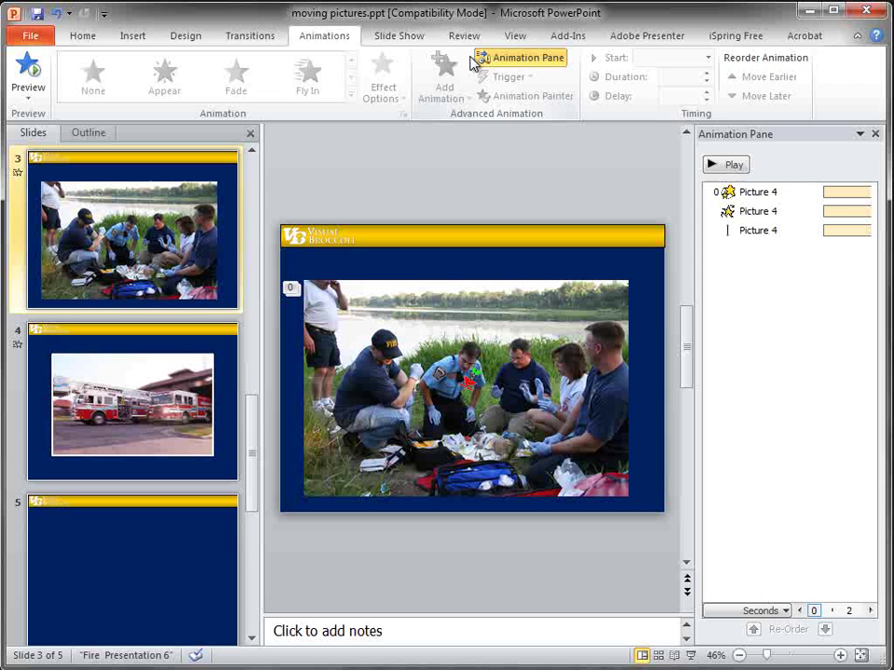
left_click(517, 59)
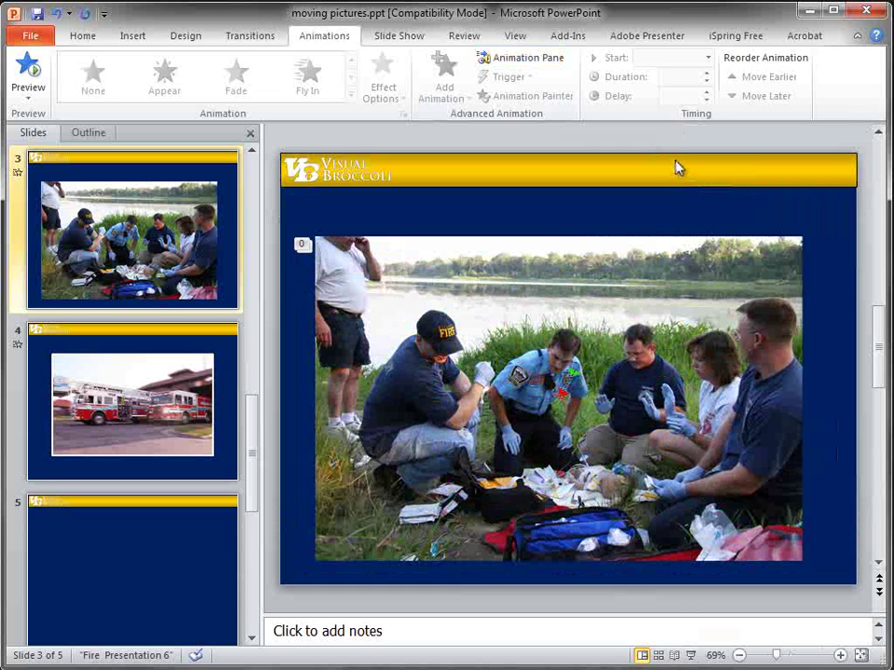
left_click(524, 60)
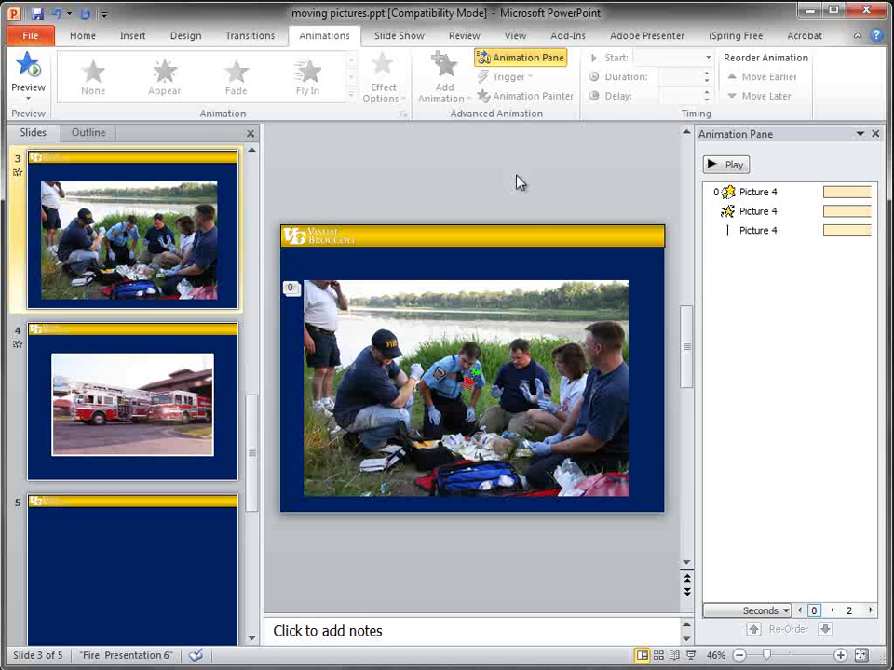
Preview the existing animations of slide 3's photo and delete all three effects.
left_click(498, 363)
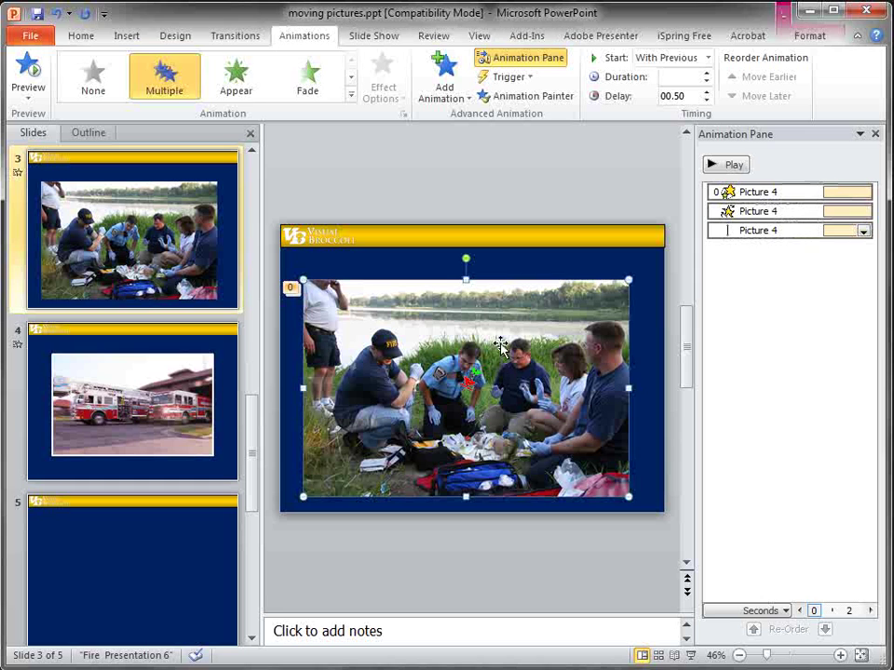
left_click(741, 166)
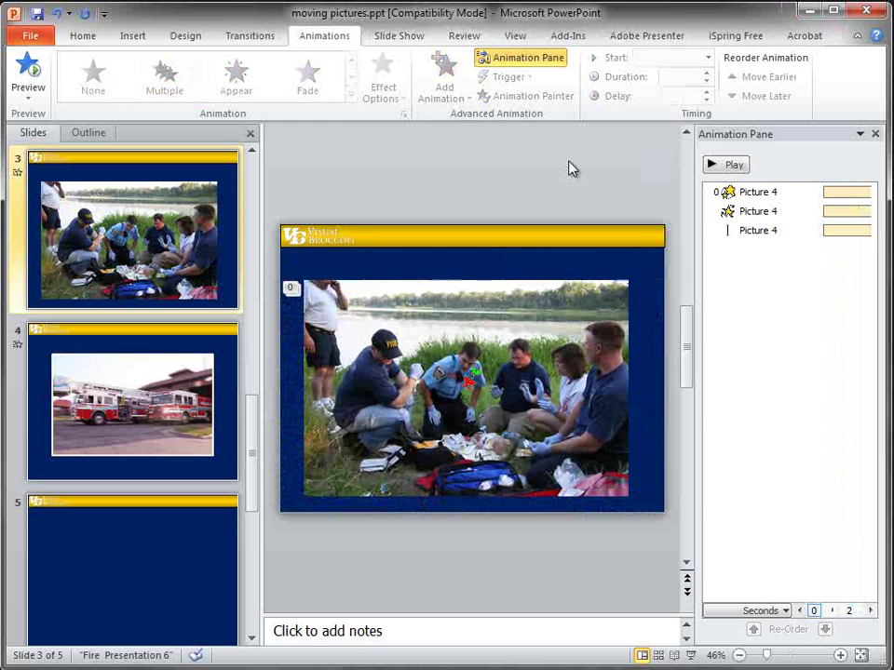
left_click(813, 194)
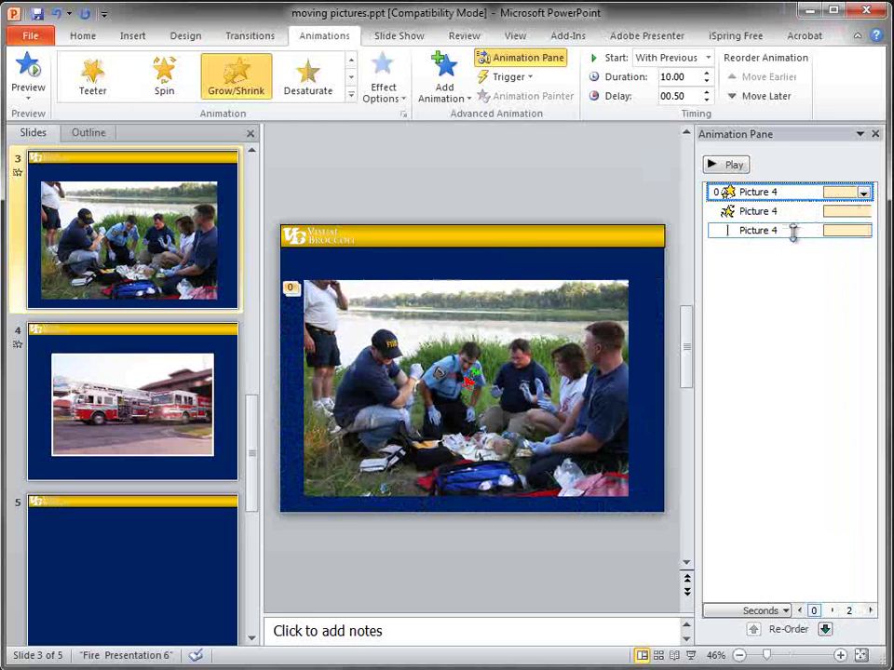
left_click(792, 230, "shift")
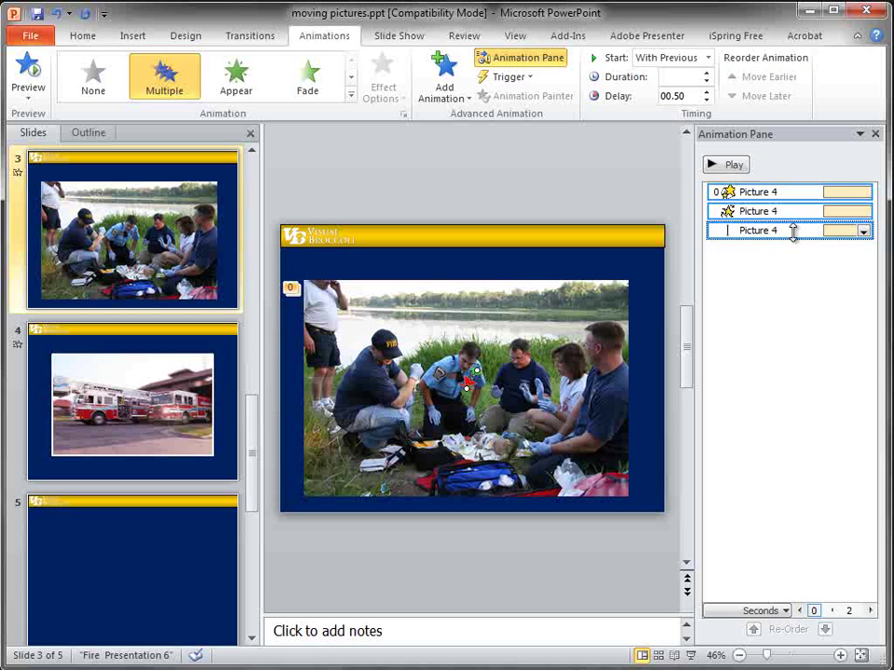
key("Delete")
Apply the Grow/Shrink emphasis animation to the photo on slide 3.
left_click(463, 319)
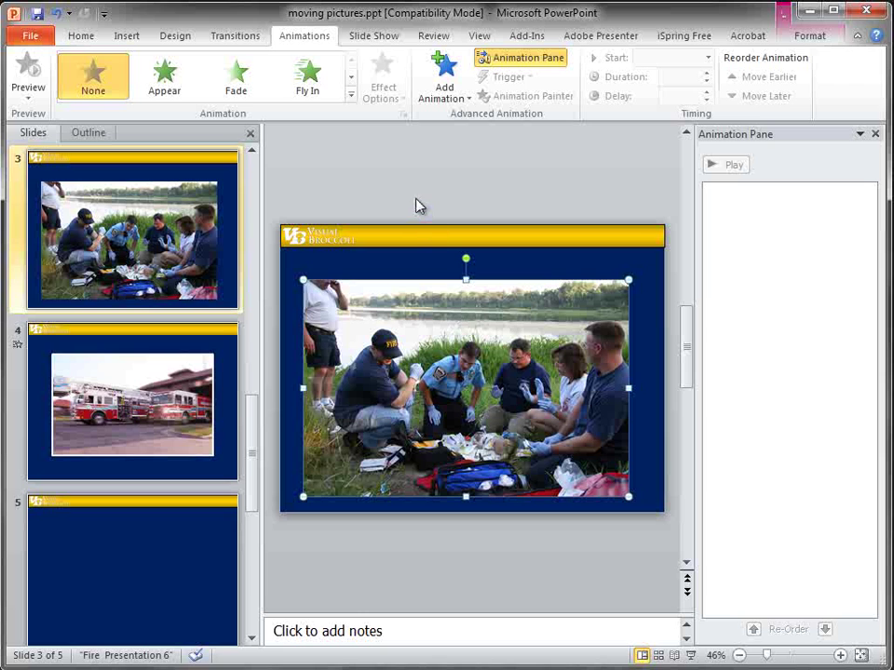
left_click(351, 101)
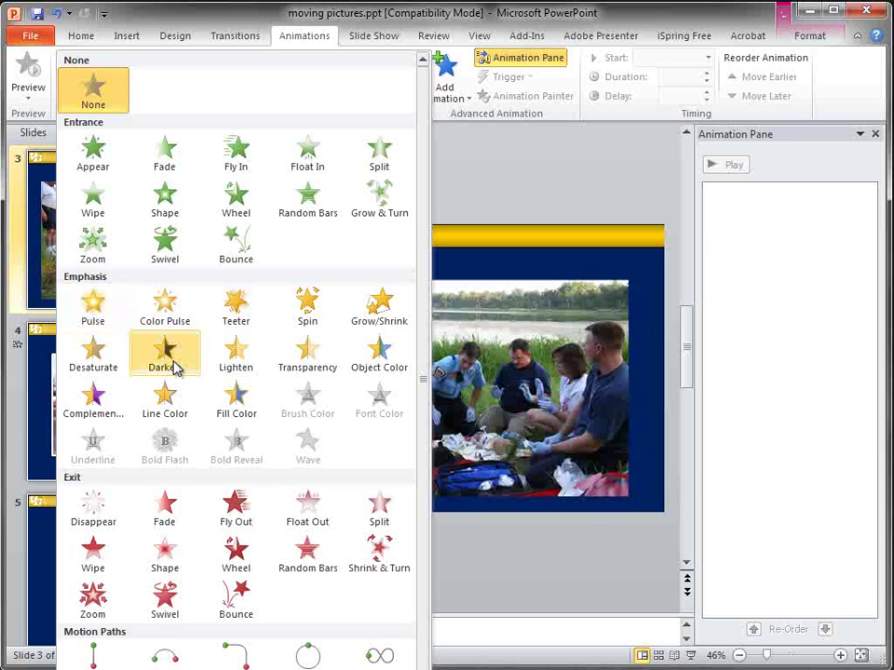
left_click(374, 305)
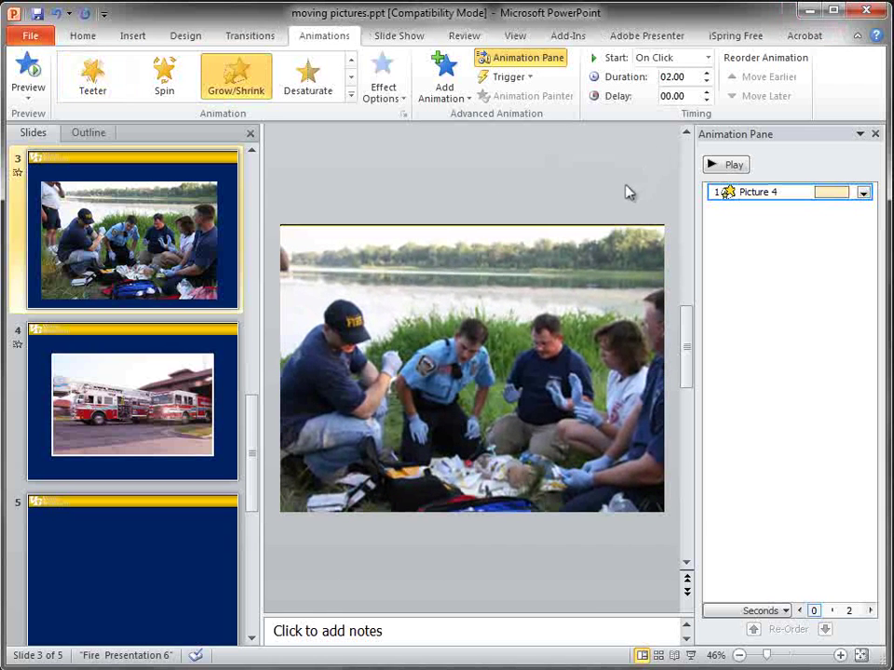
left_click(864, 193)
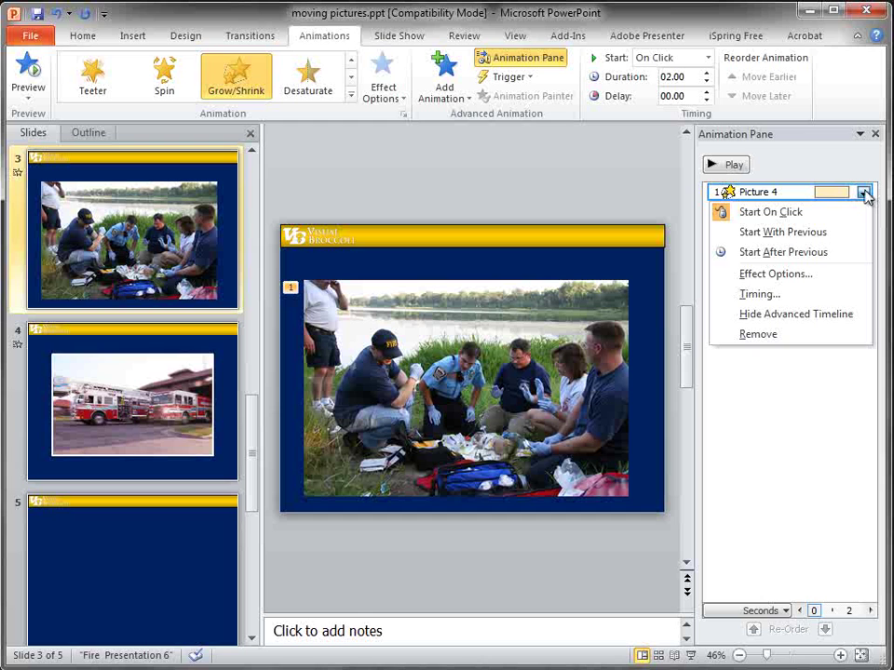
left_click(762, 295)
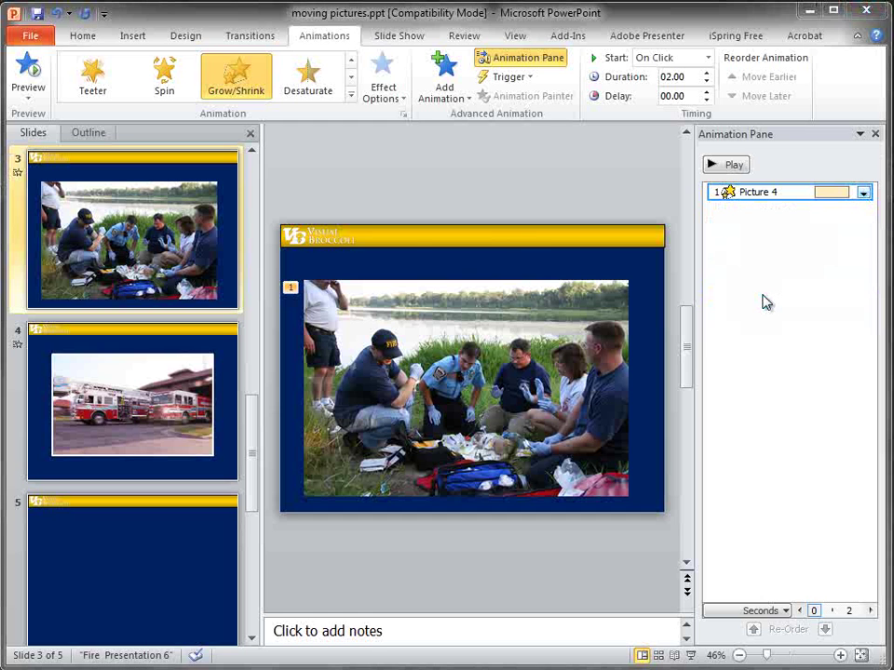
left_click(619, 504)
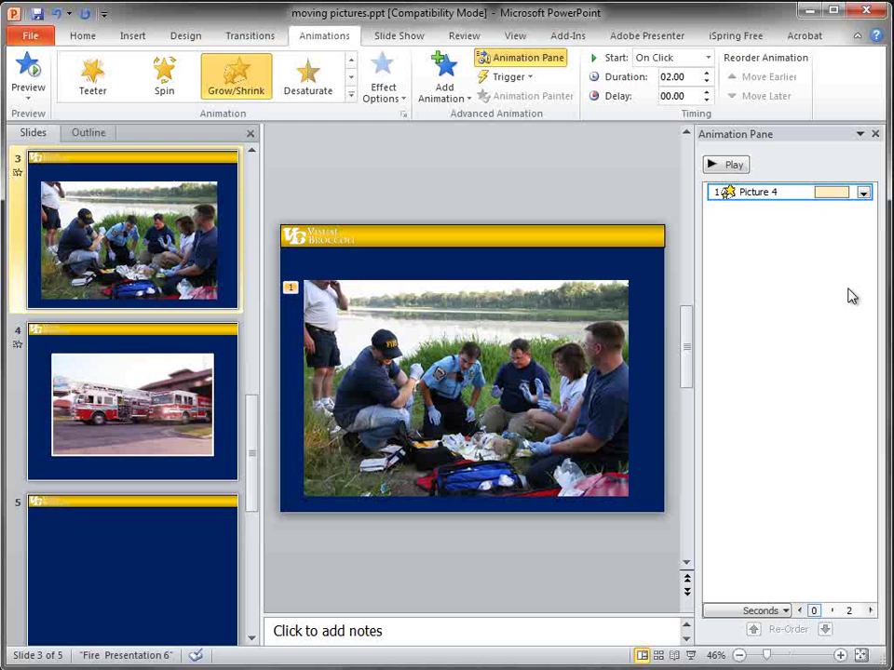
Set the Grow/Shrink timing to start With Previous, with a .5 second delay and a duration of 10 seconds.
left_click(826, 192)
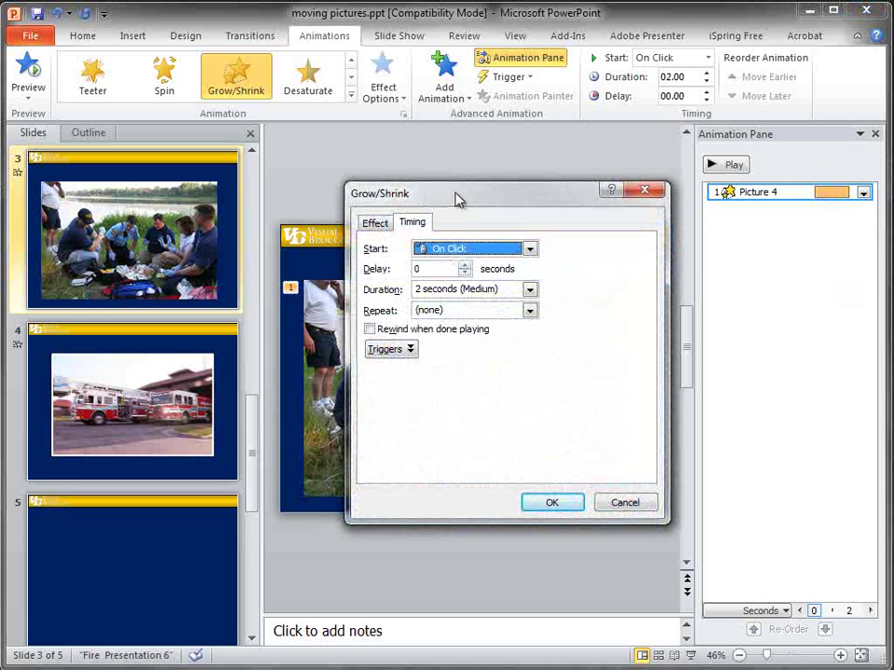
left_click_drag(456, 199, 429, 184)
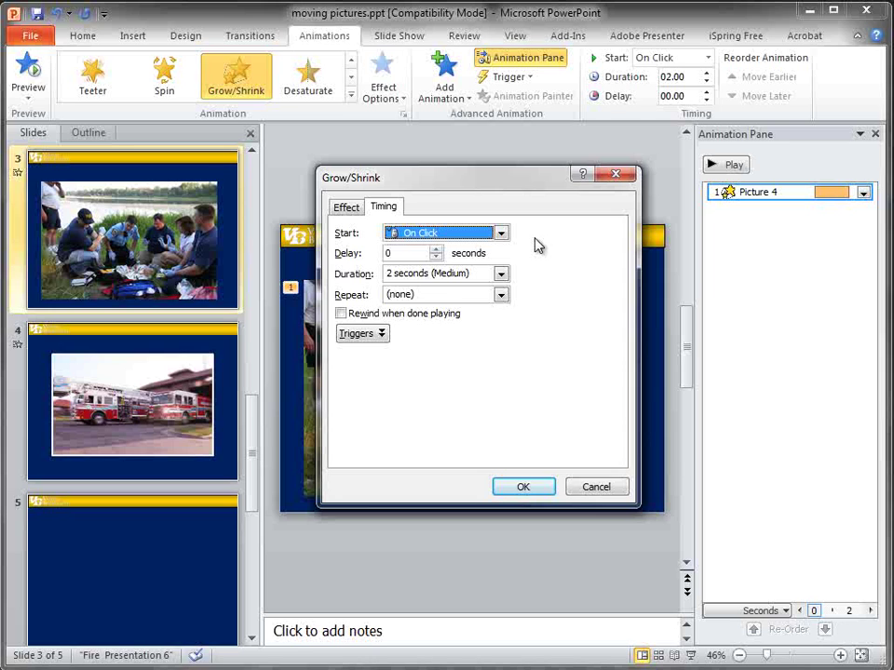
left_click(502, 233)
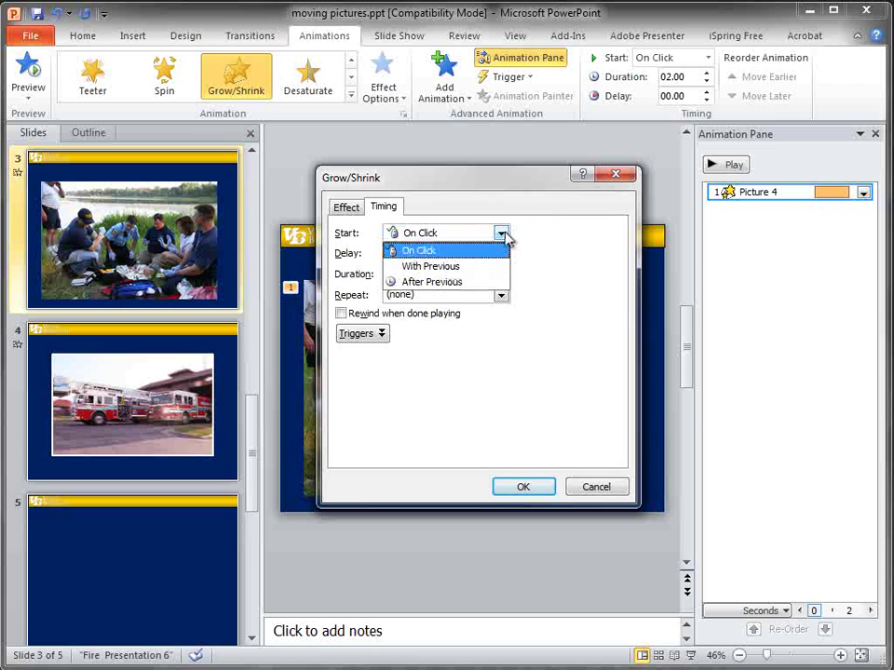
left_click(451, 267)
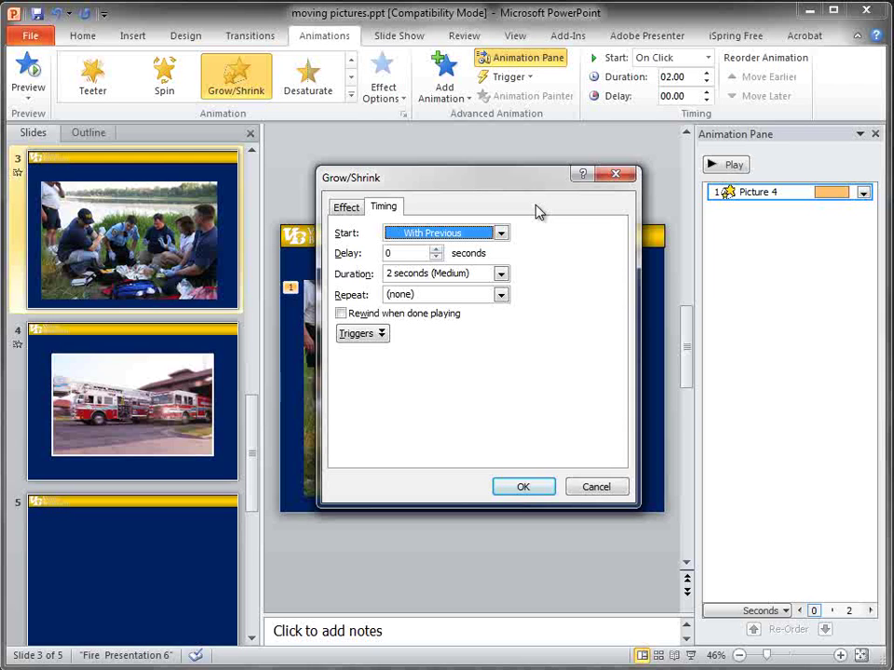
left_click_drag(413, 253, 369, 253)
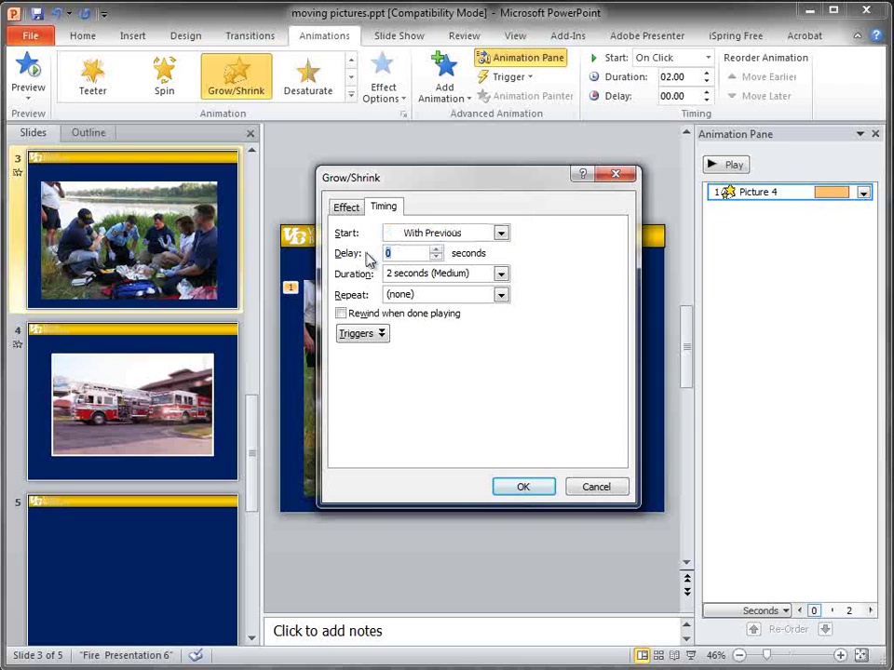
type(".5")
left_click_drag(474, 273, 403, 280)
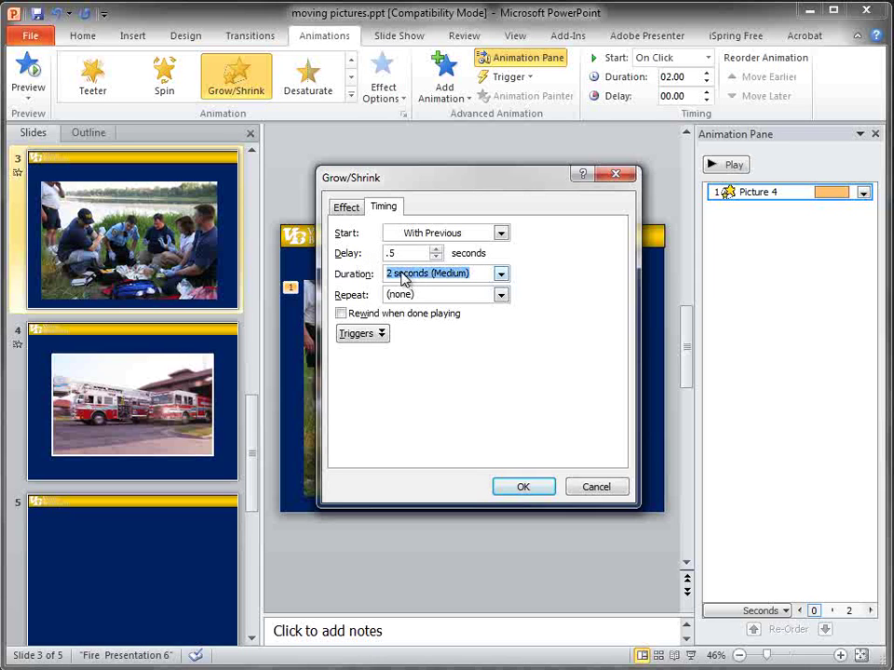
type("10")
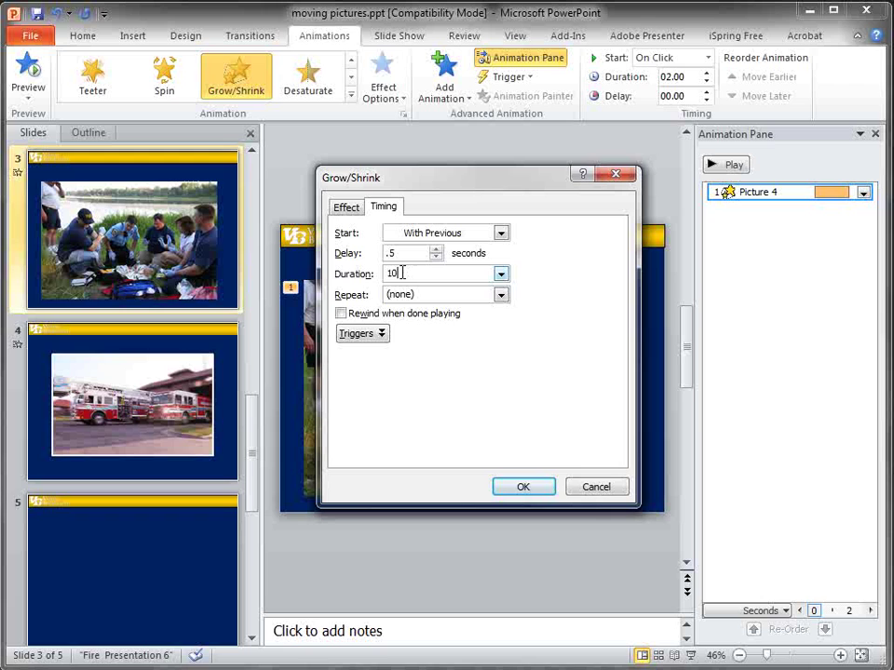
Set the Grow/Shrink effect's size to a custom 120%.
left_click(349, 207)
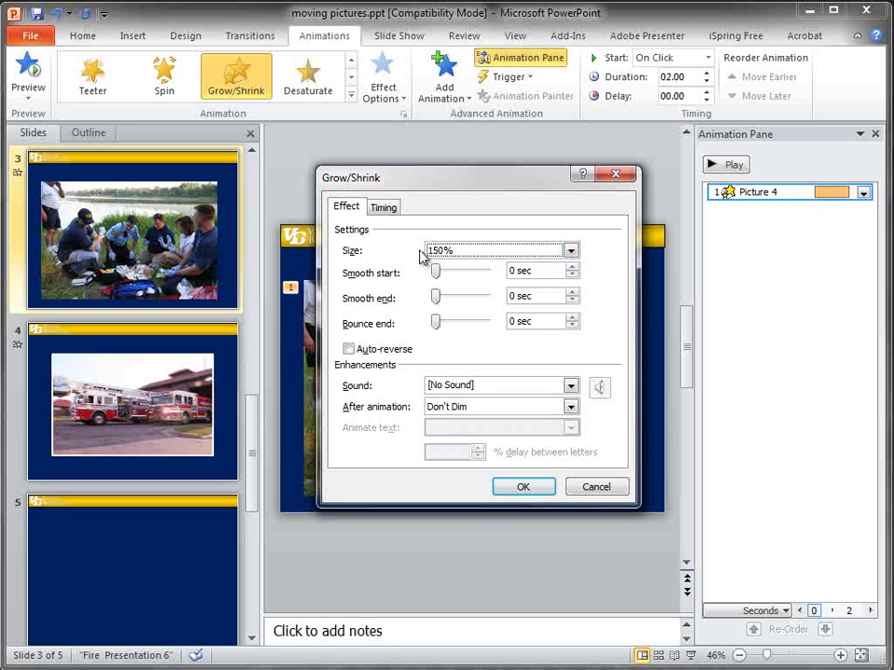
left_click(571, 250)
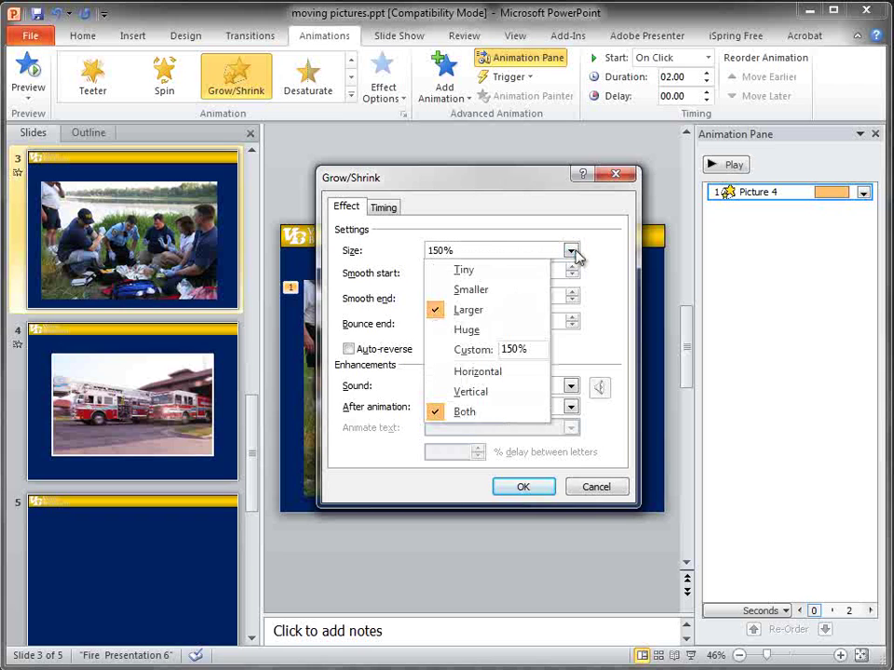
left_click(526, 347)
type("120")
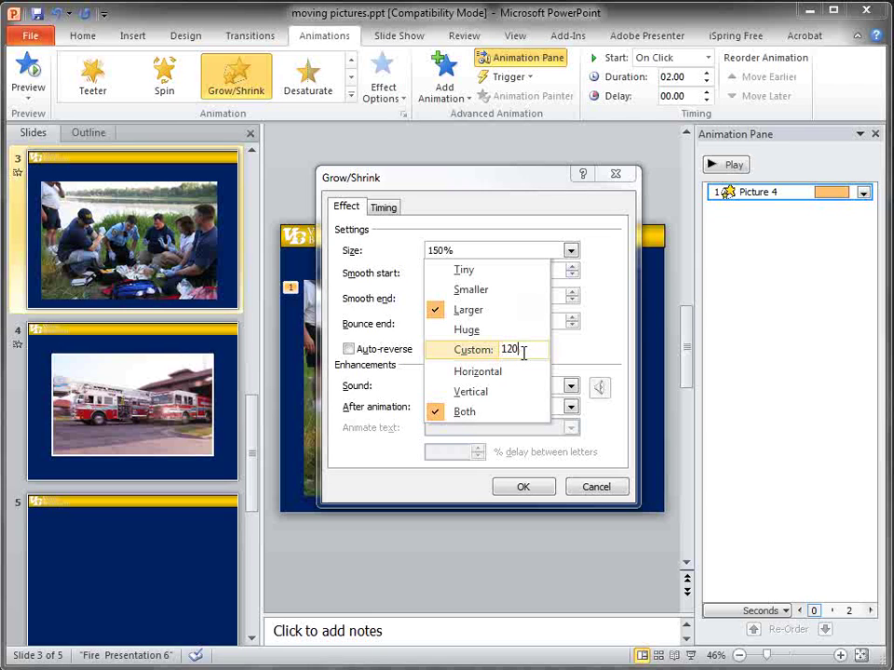
key("Return")
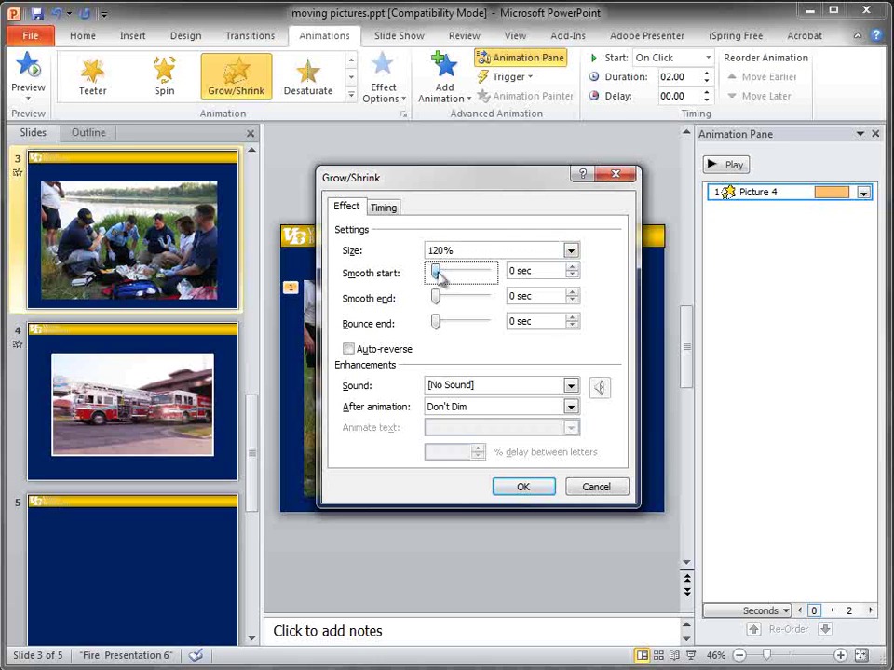
Set the Grow/Shrink smooth start to 1.46 seconds and smooth end to 2.92 seconds, and apply the settings.
mouse_move(440, 276)
left_mouse_down()
mouse_move(462, 272)
mouse_move(449, 275)
left_mouse_up()
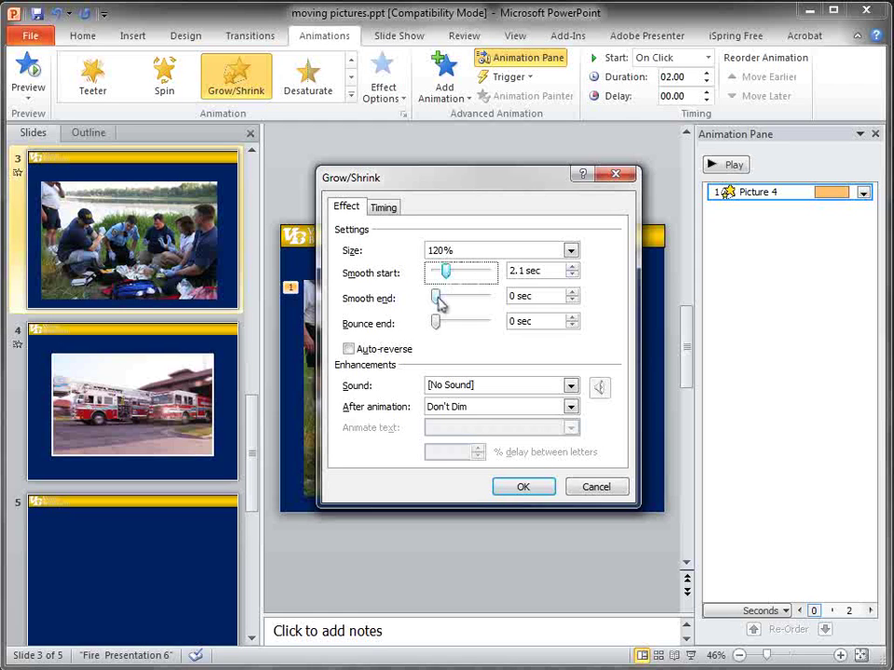
left_click(507, 270)
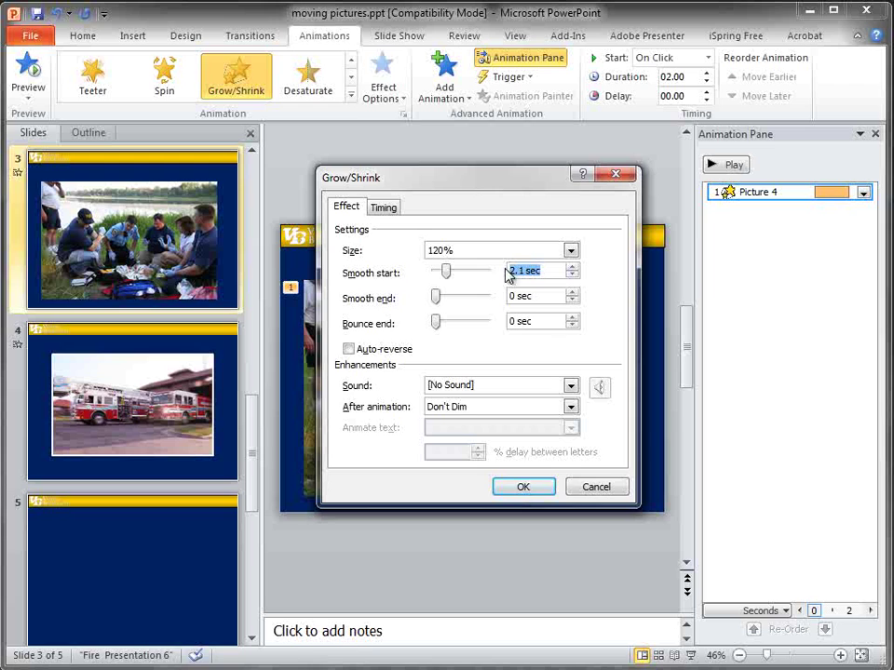
type("1.46")
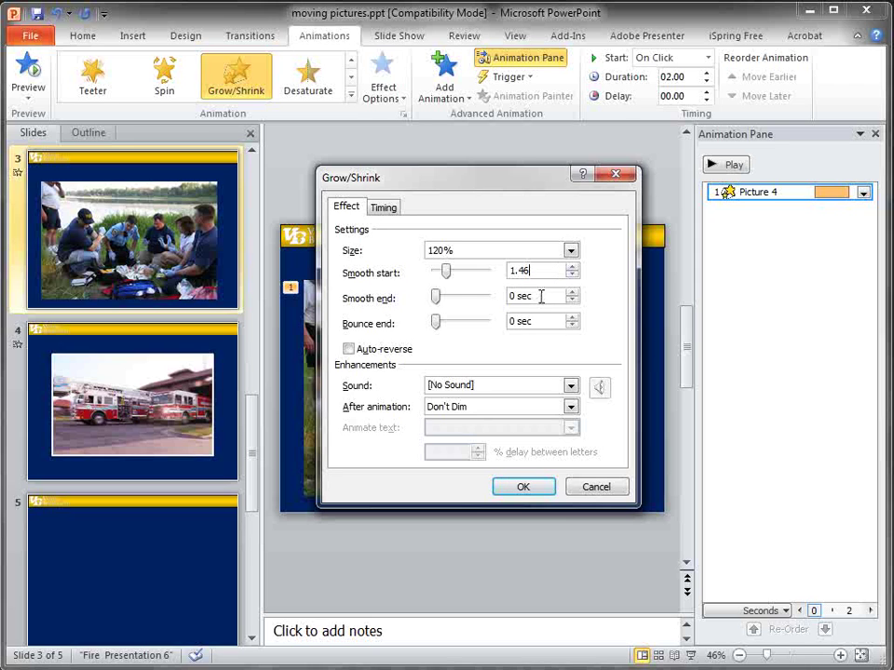
left_click(542, 295)
left_click_drag(535, 295, 499, 295)
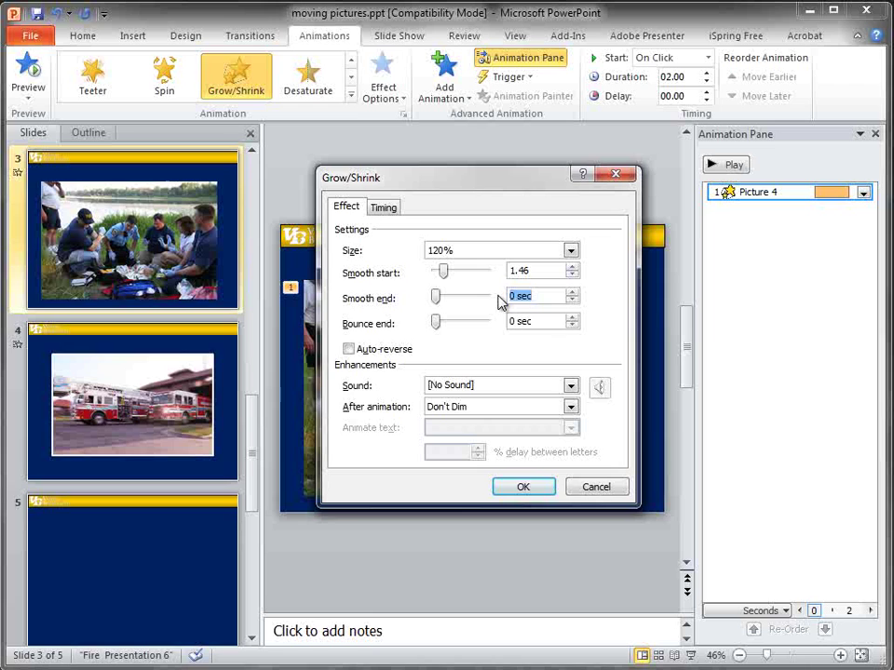
type("2.92")
left_click(540, 320)
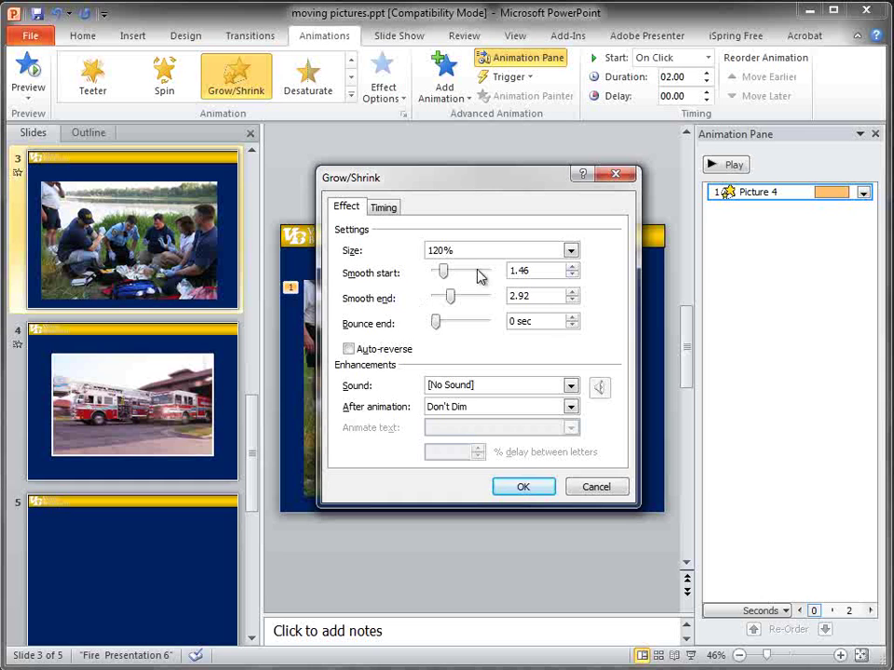
left_click_drag(449, 185, 443, 177)
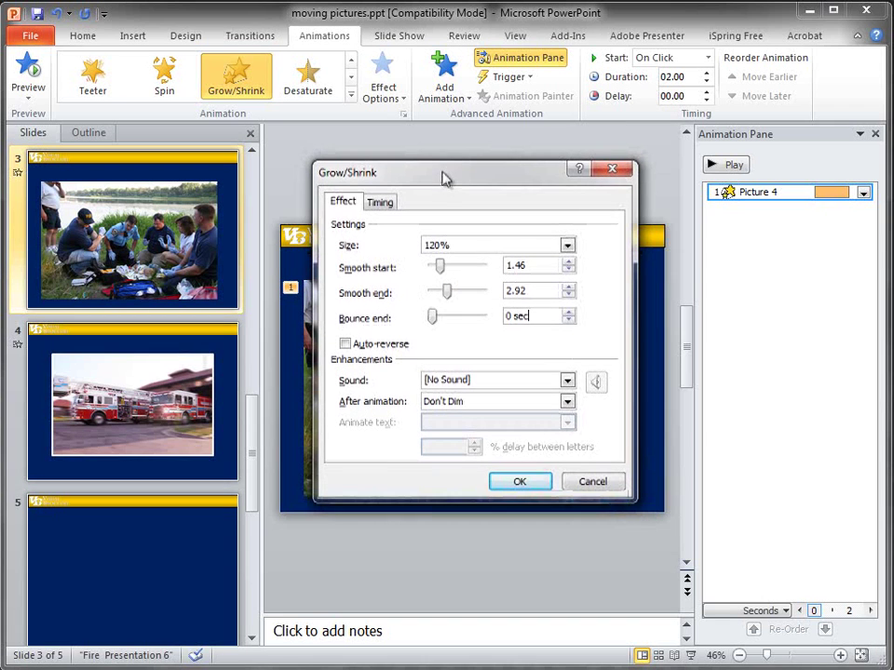
left_click(521, 483)
Preview the Grow/Shrink animation of the photo on slide 3.
left_click(585, 157)
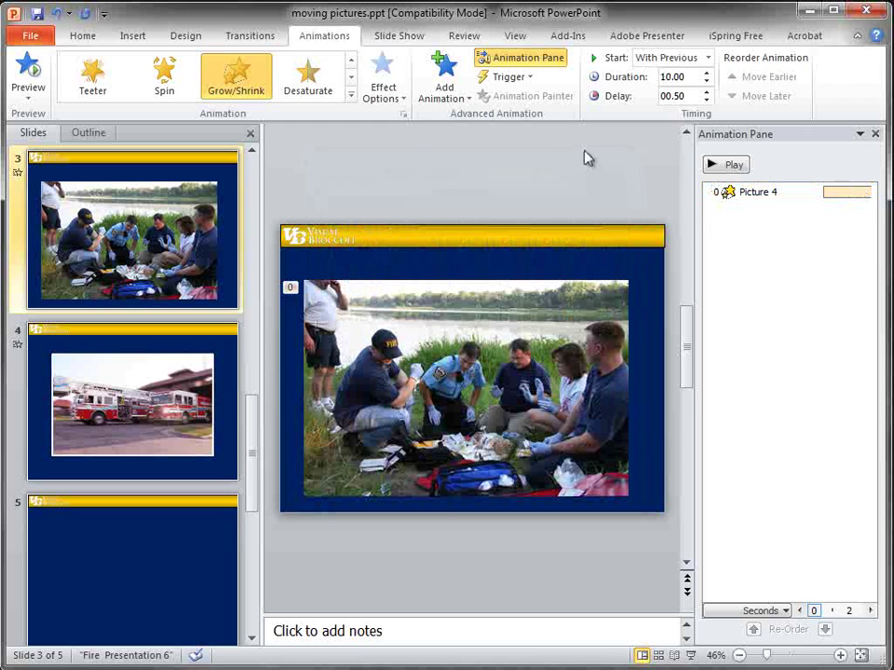
left_click(738, 166)
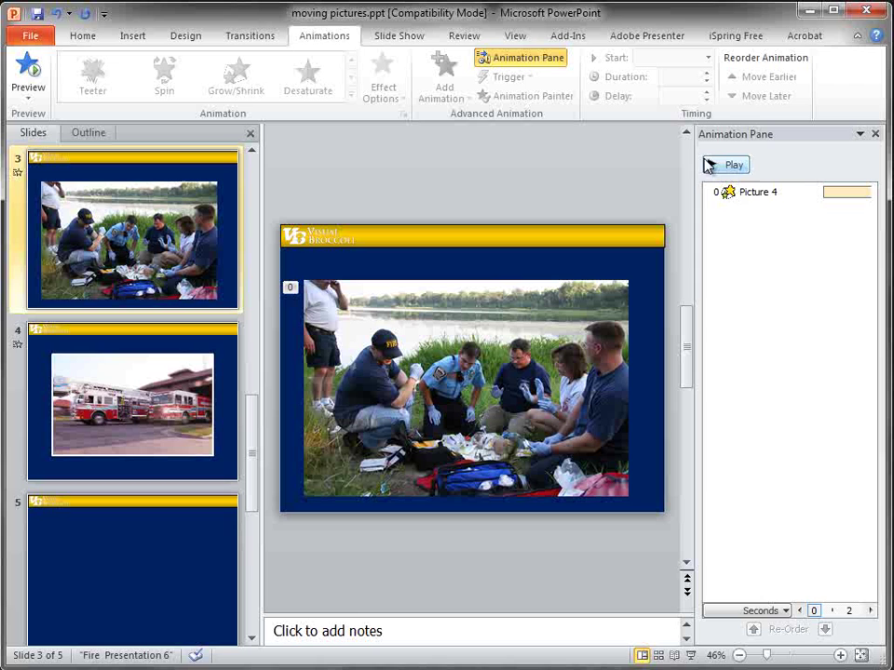
left_click(439, 360)
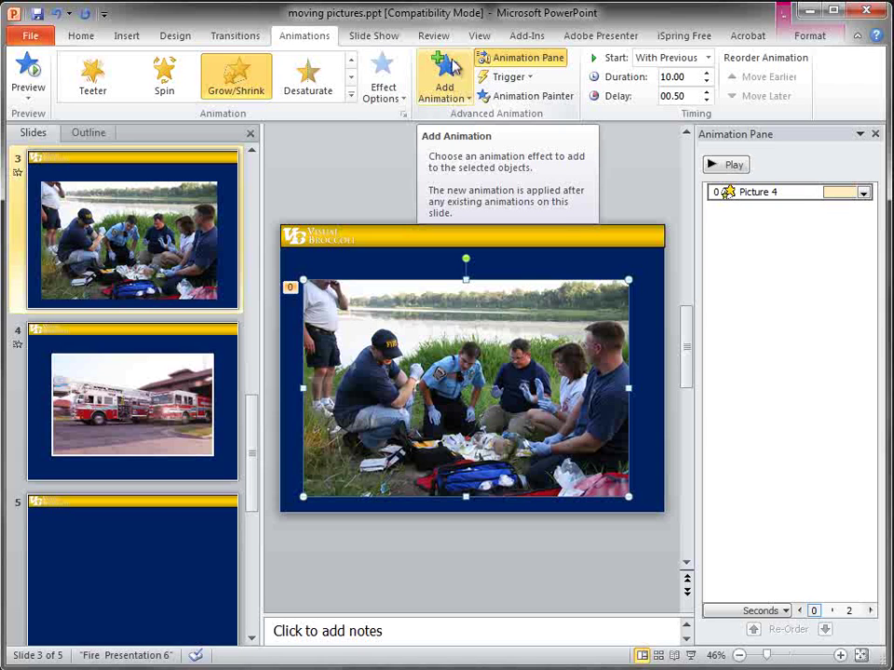
left_click(414, 159)
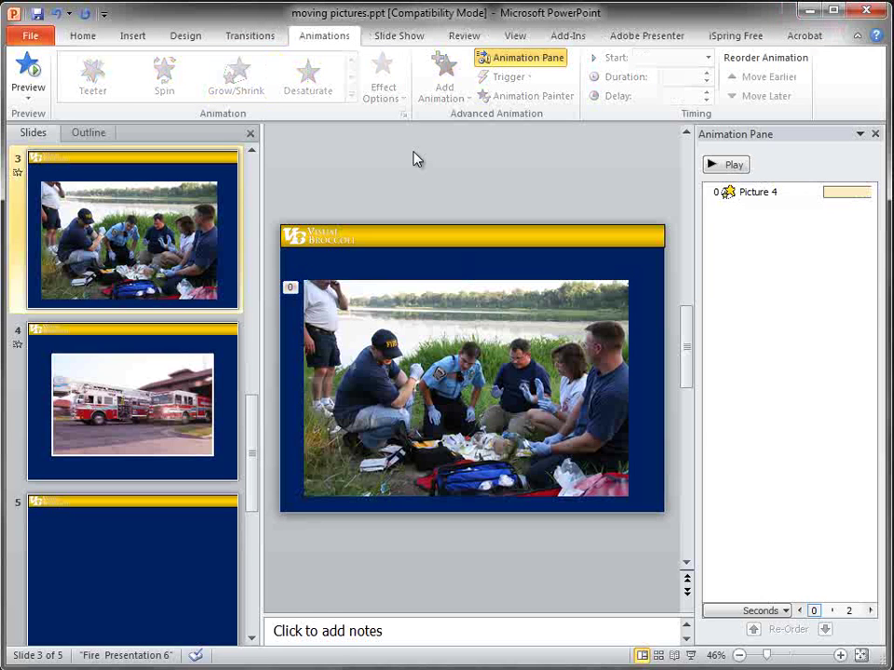
Try applying Desaturate to the photo in place of its Grow/Shrink effect, and undo the replacement.
left_click(417, 346)
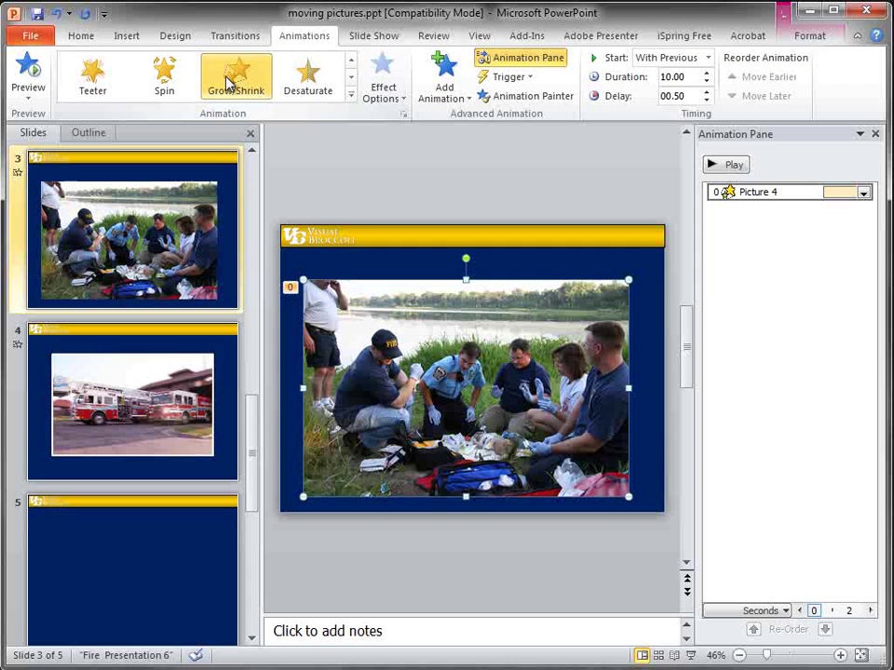
left_click(308, 79)
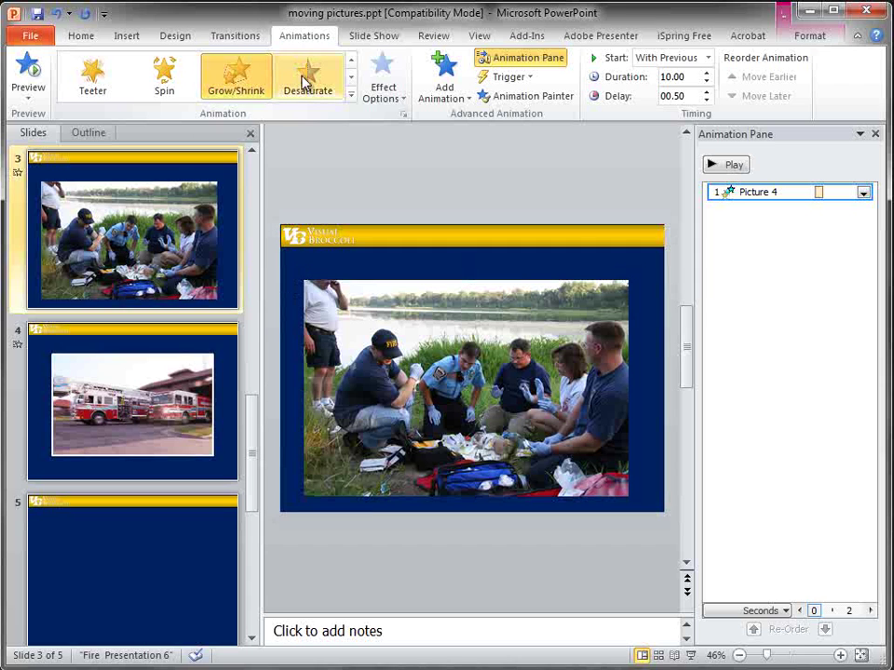
left_click(352, 95)
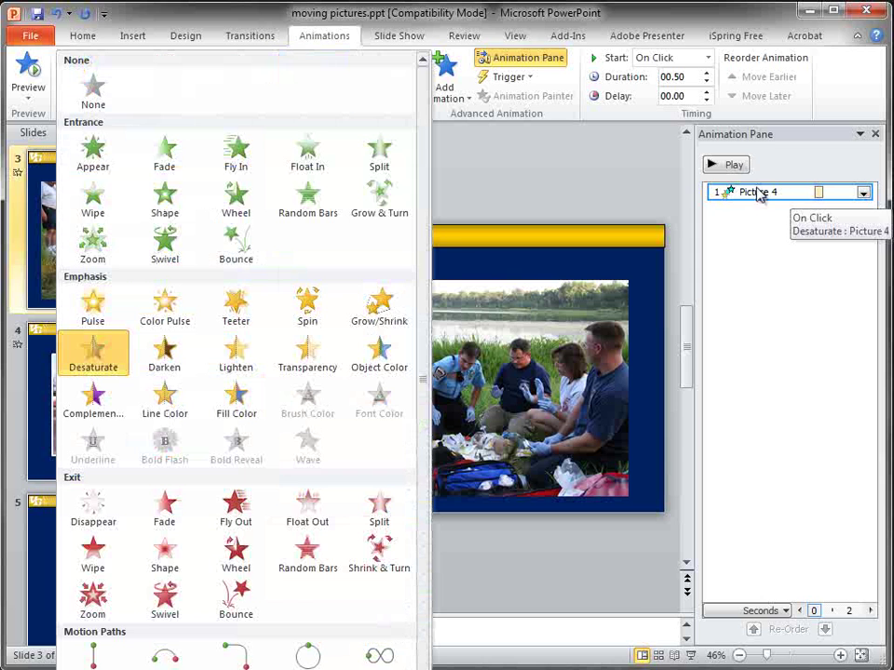
left_click(488, 185)
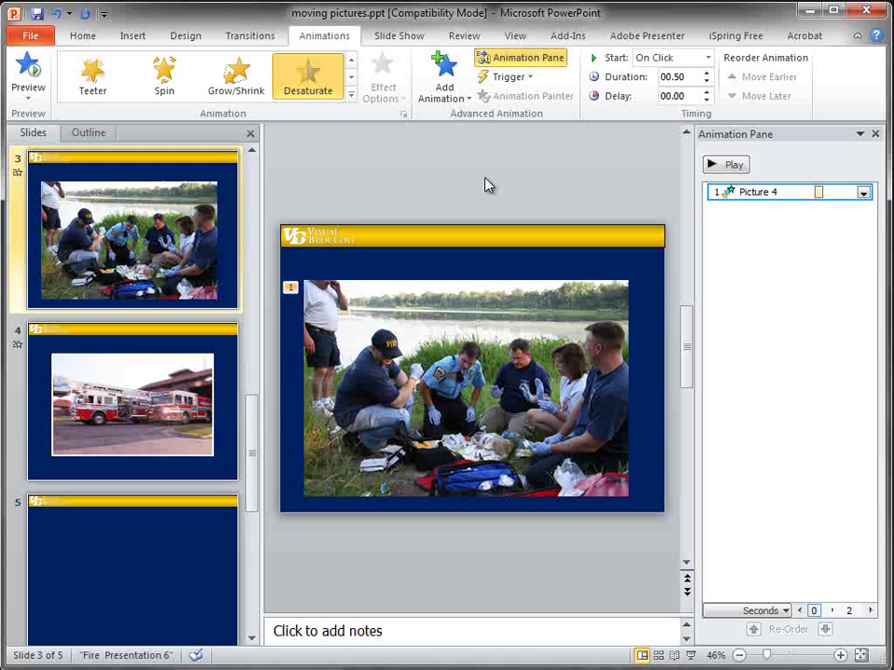
key("ctrl+z")
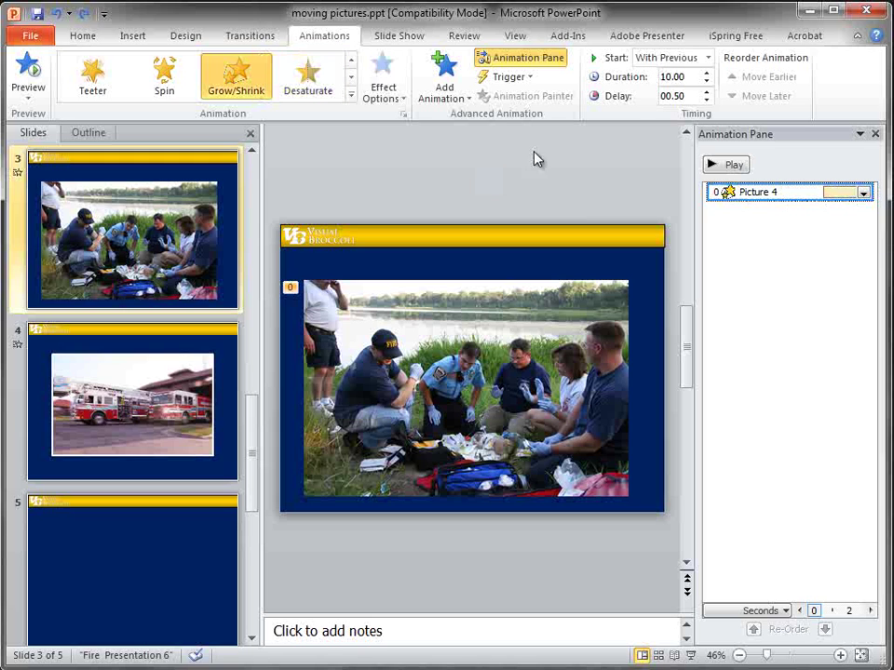
Add a Spin emphasis to the photo alongside Grow/Shrink, starting With Previous with a .5 second delay and a duration of 10 seconds.
left_click(447, 82)
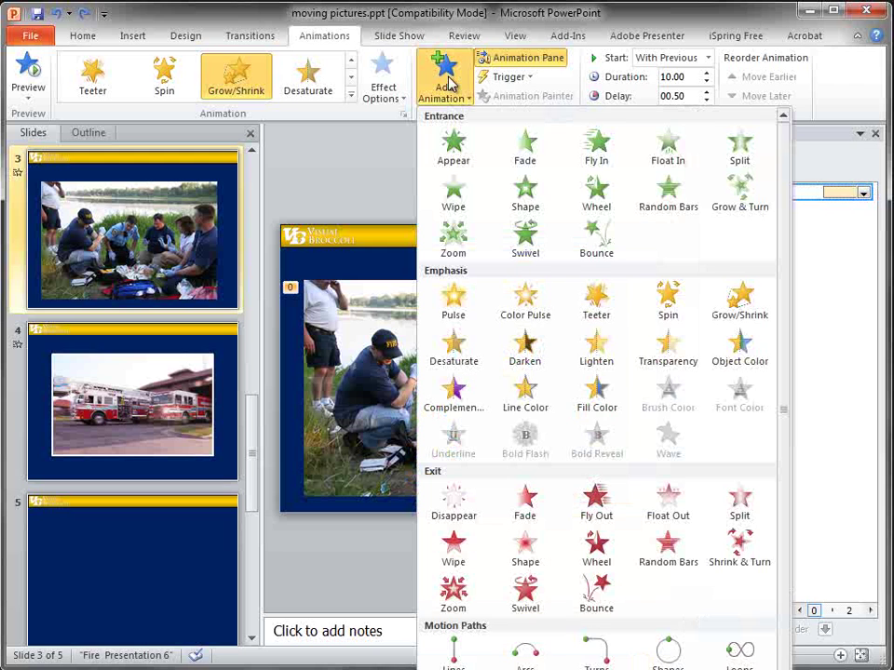
left_click(673, 310)
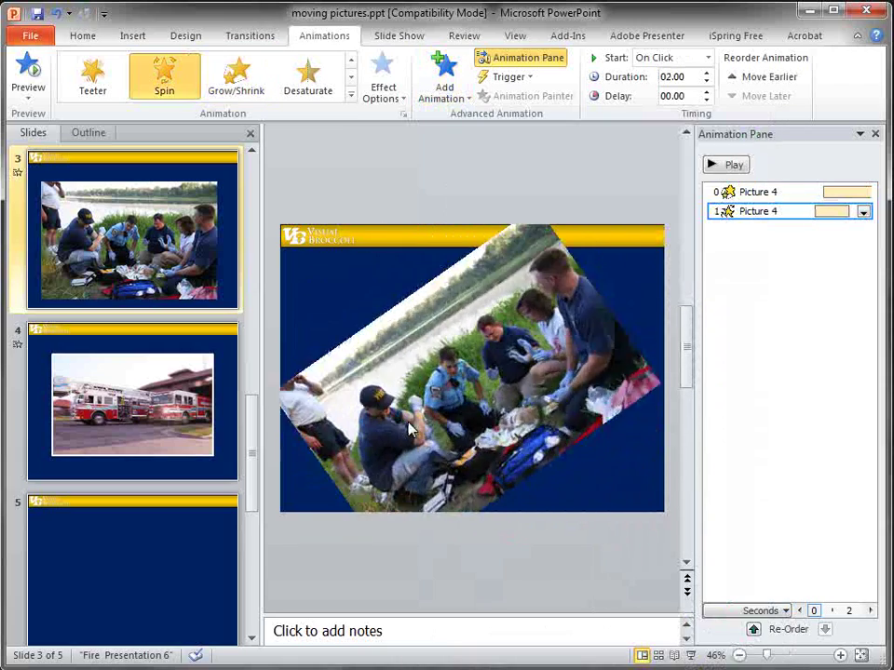
double_click(828, 212)
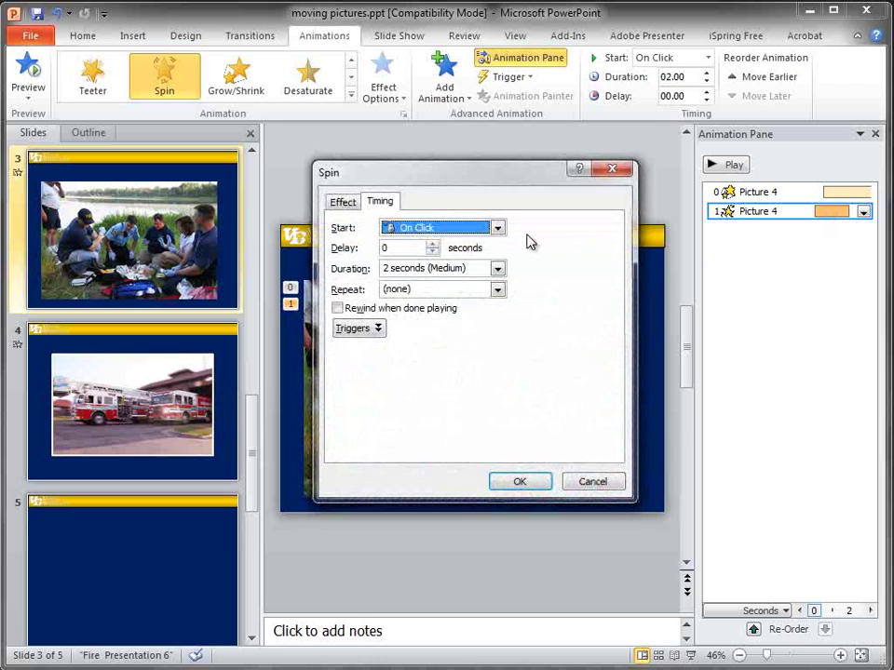
left_click(498, 232)
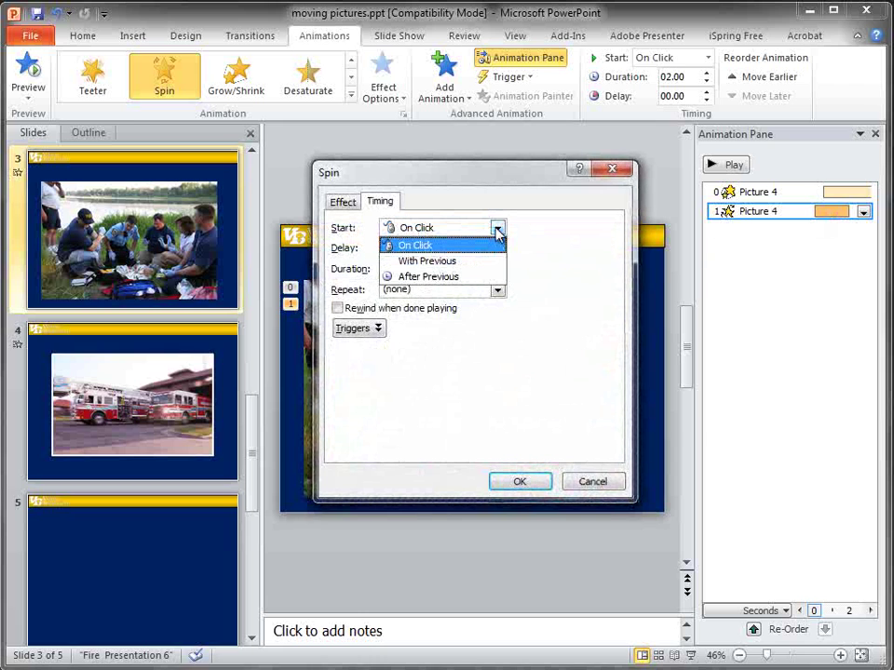
left_click(452, 262)
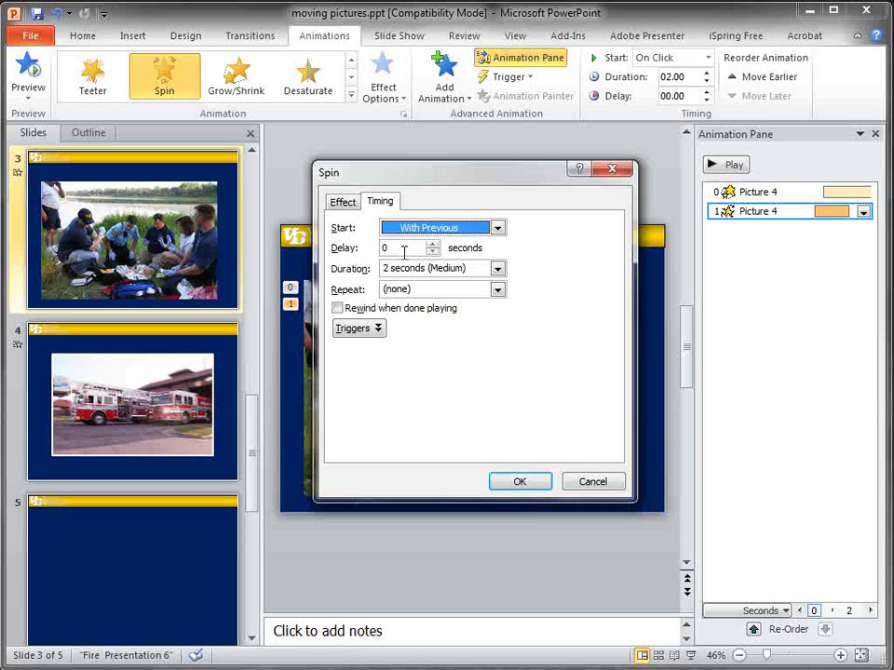
left_click_drag(405, 249, 372, 250)
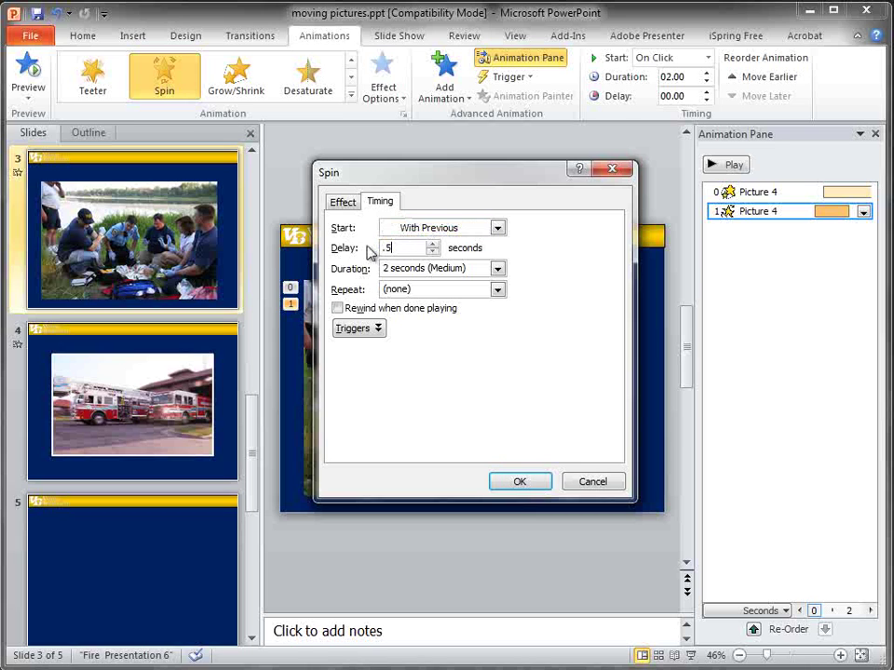
left_click(465, 269)
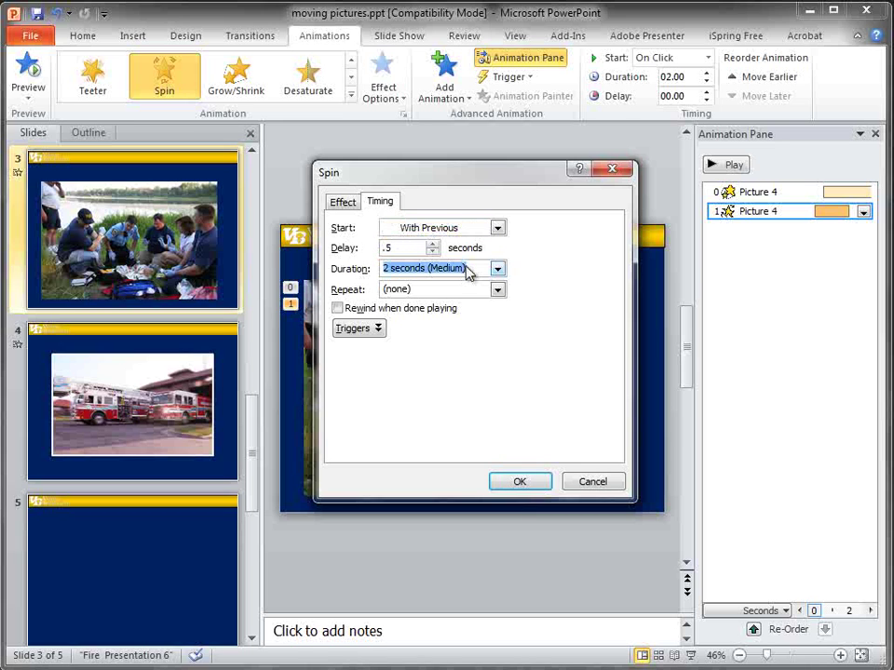
type("10")
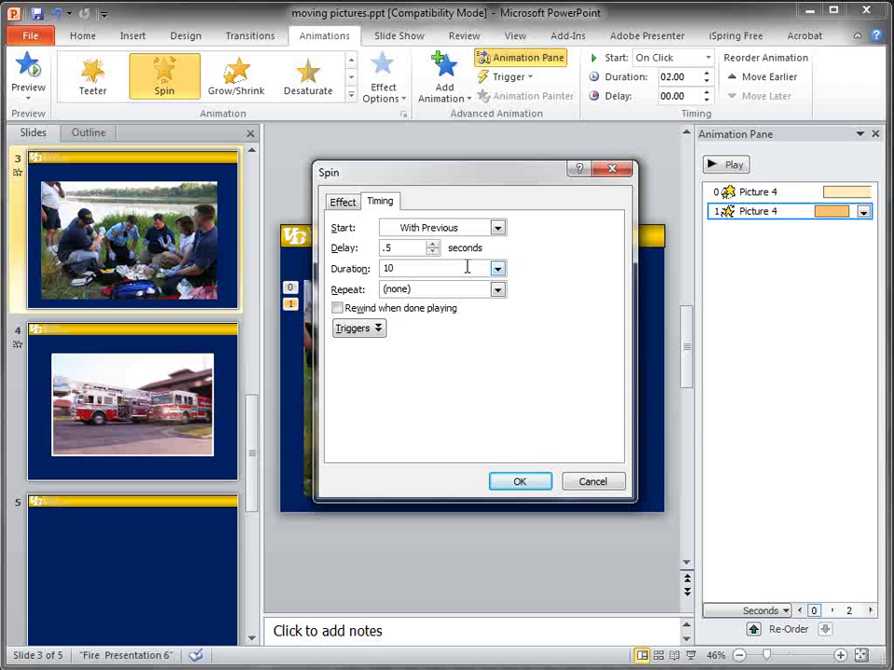
Set the Spin effect's amount to a custom 3° clockwise.
left_click(344, 203)
left_click(487, 246)
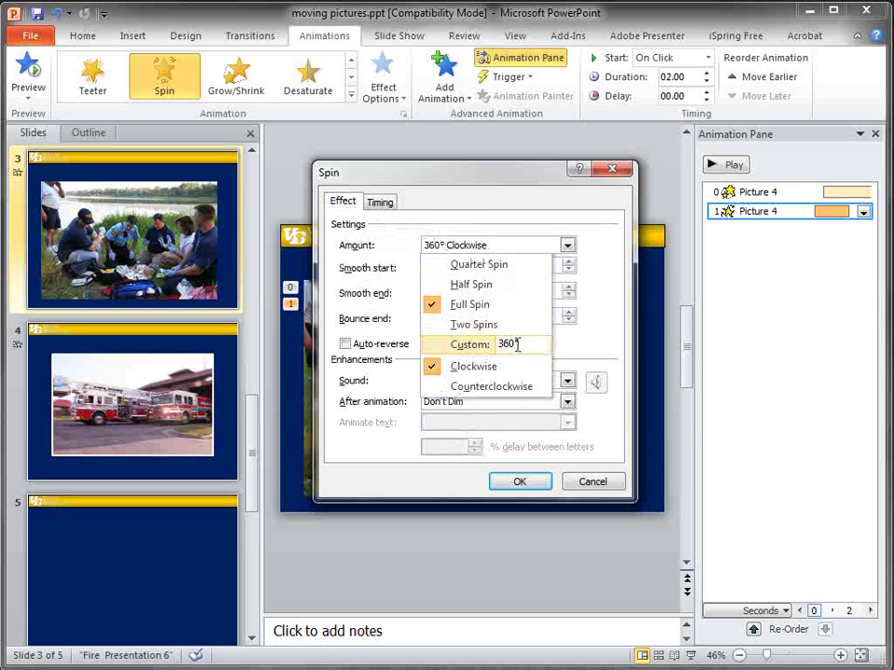
left_click(482, 350)
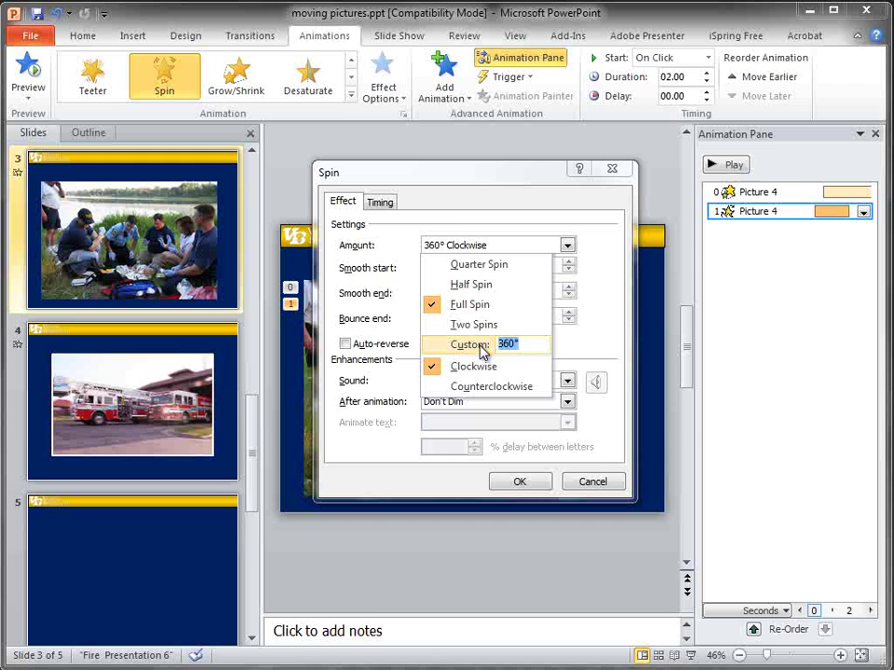
type("3")
key("Return")
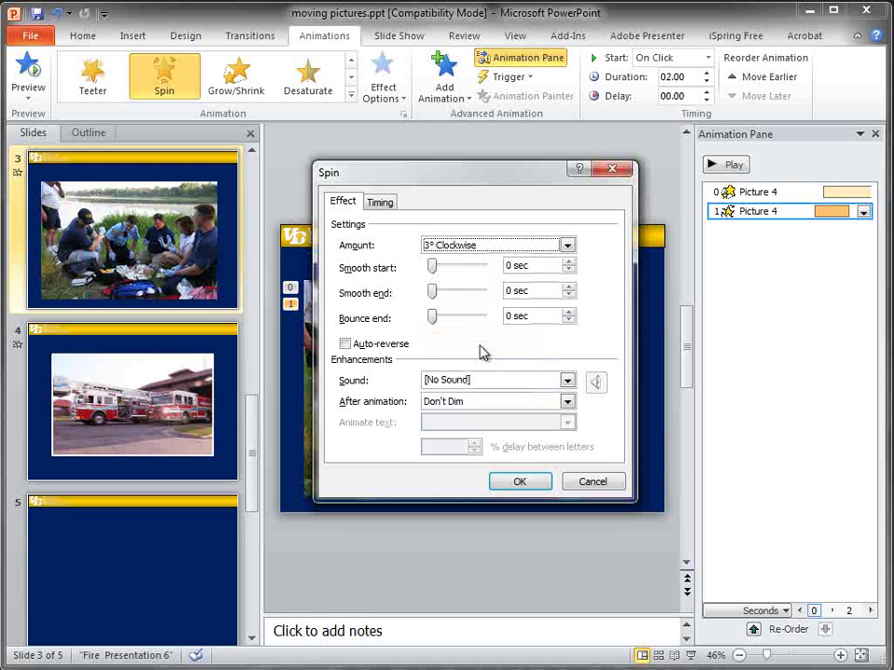
Give the Spin effect a 1.46 second smooth start and a smooth end, and preview the slide's combined animations.
left_click_drag(531, 266, 509, 269)
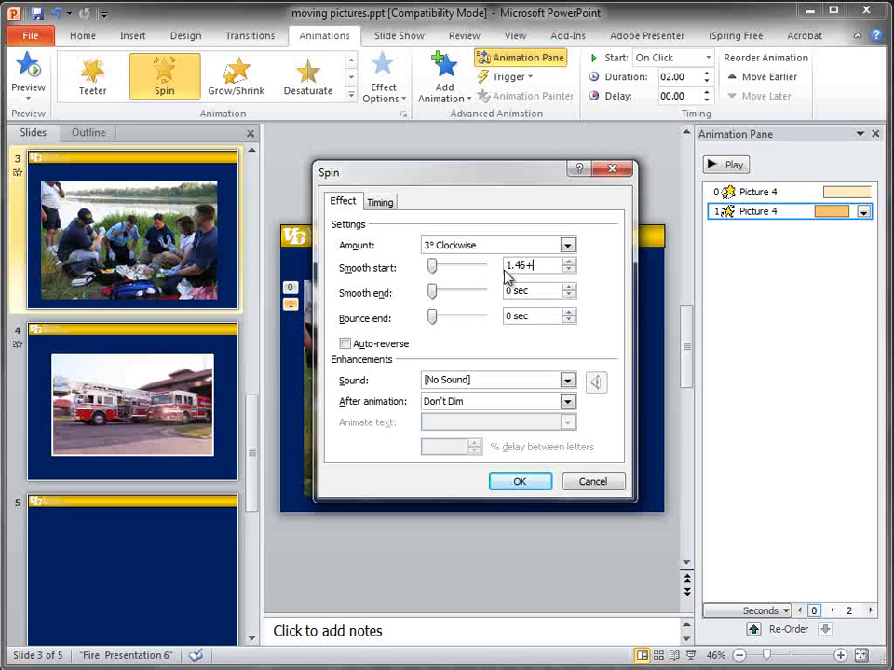
left_click_drag(533, 290, 432, 291)
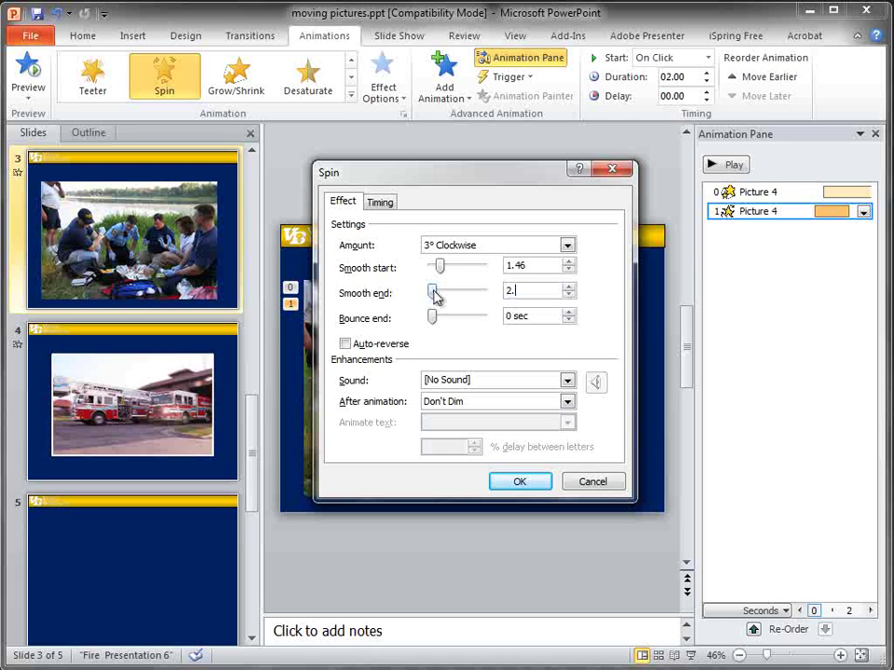
left_click(434, 296)
left_click(520, 482)
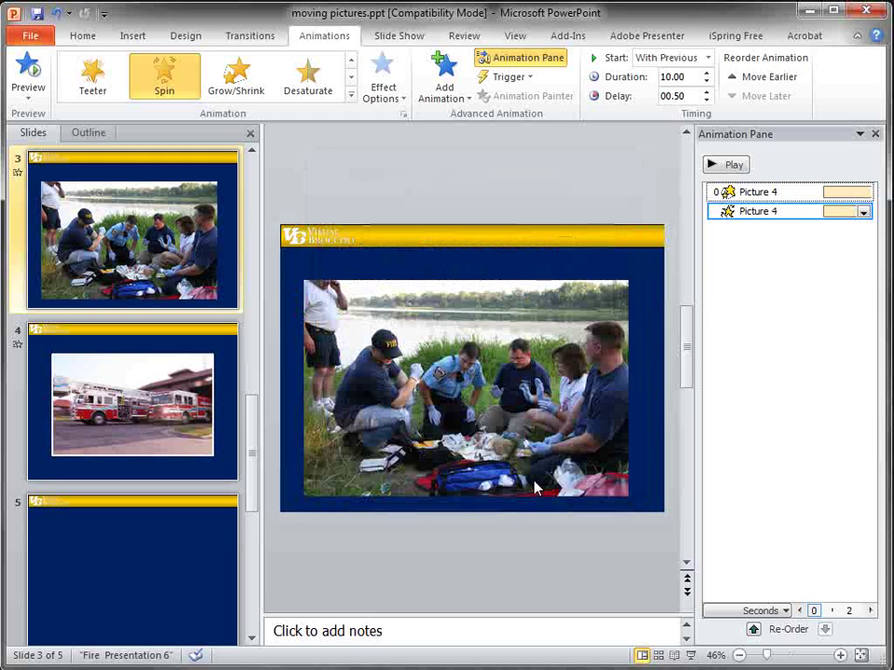
left_click(626, 199)
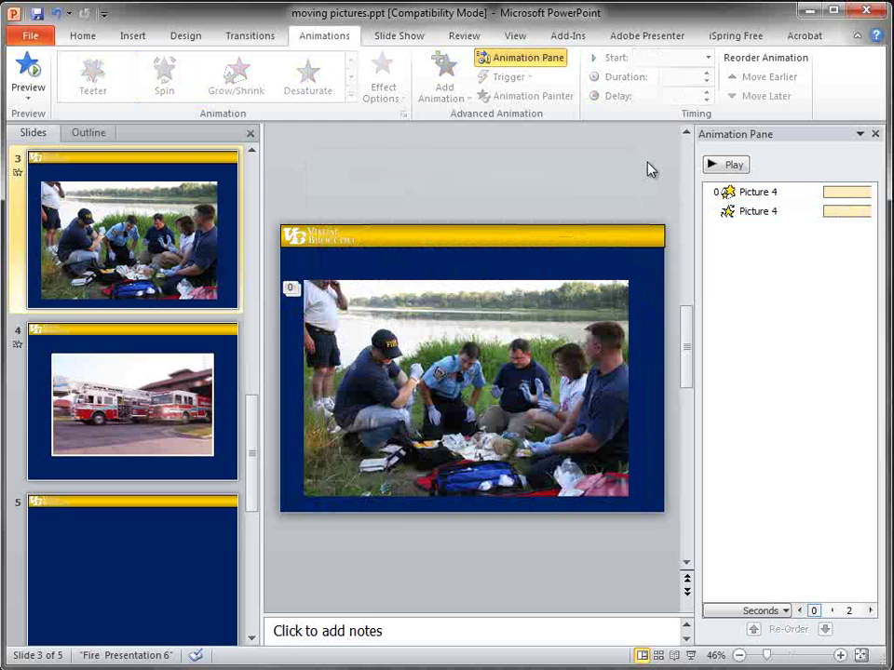
left_click(726, 168)
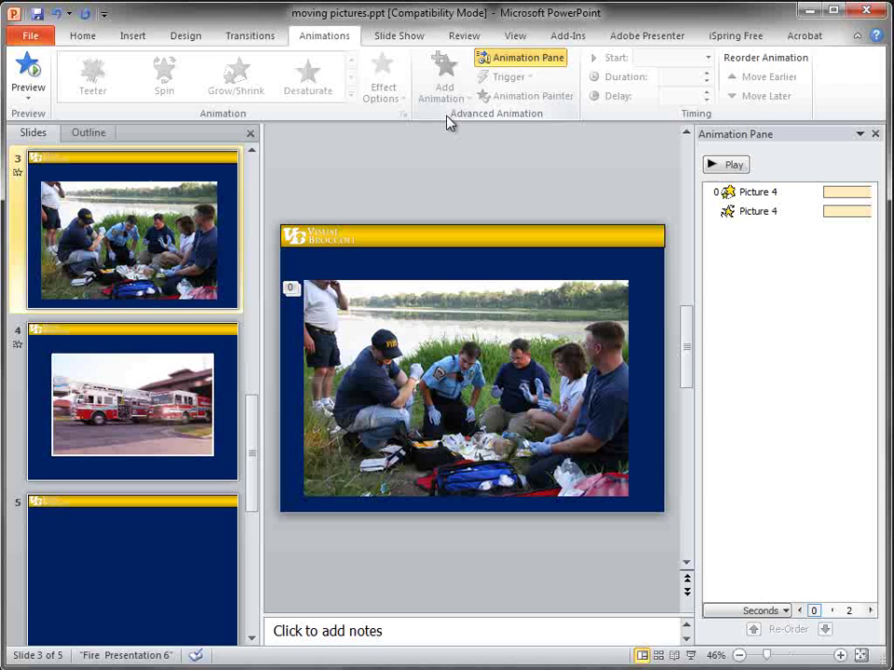
Add a Lines motion path to the photo, starting With Previous with a .5 second delay and a duration of 10 seconds.
left_click(479, 321)
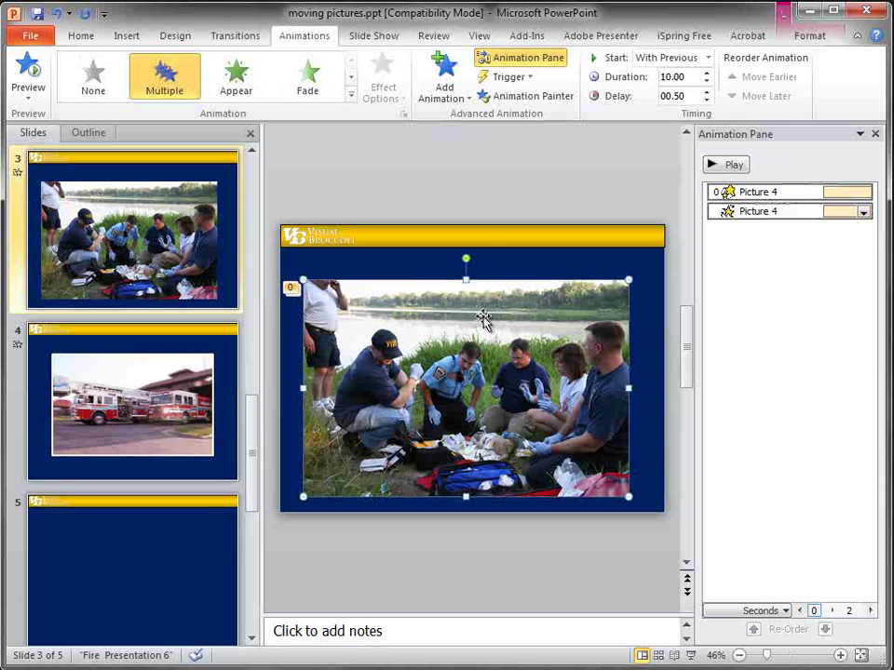
left_click(447, 67)
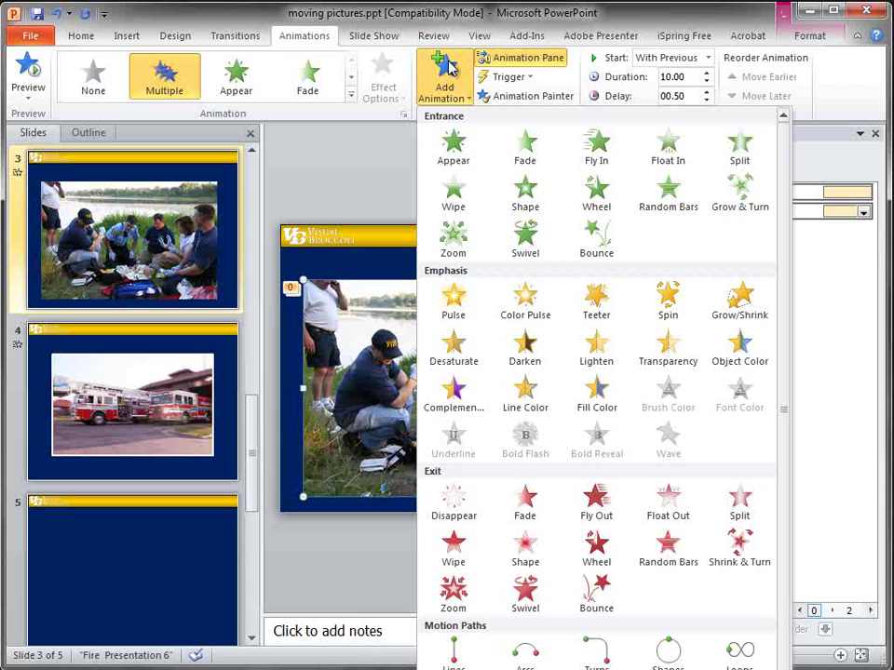
left_click(454, 660)
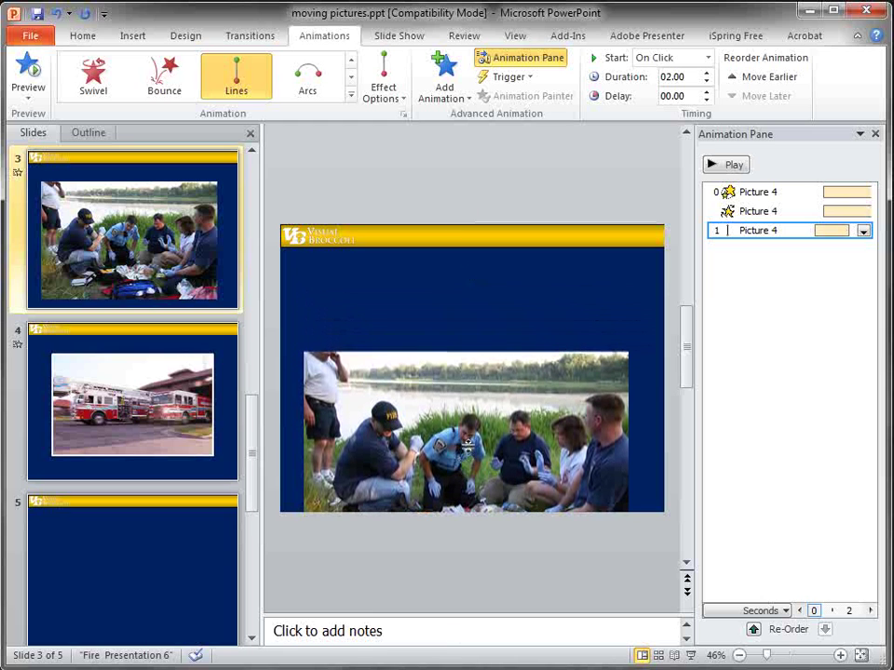
double_click(826, 234)
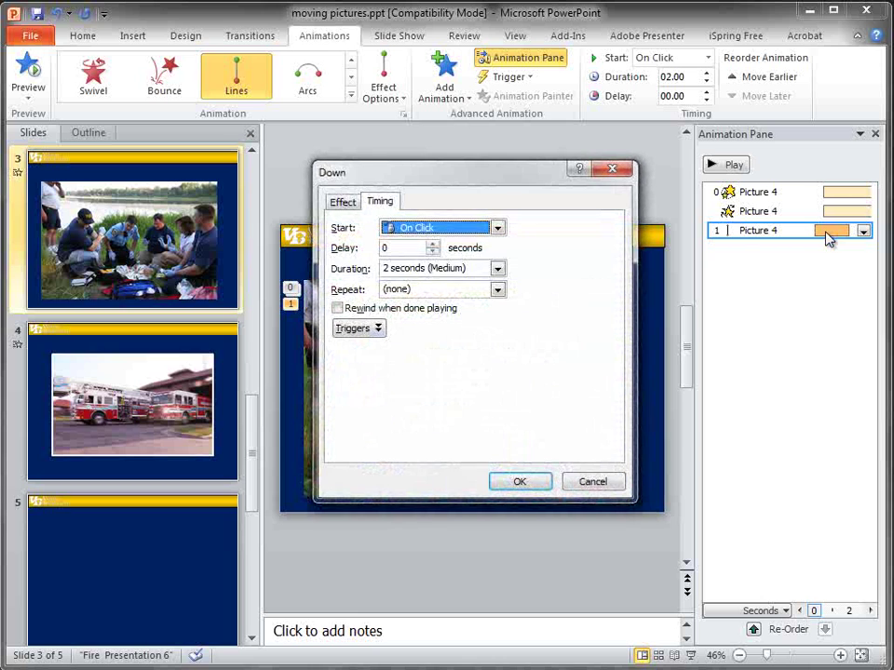
left_click(496, 229)
left_click(428, 261)
key("Tab")
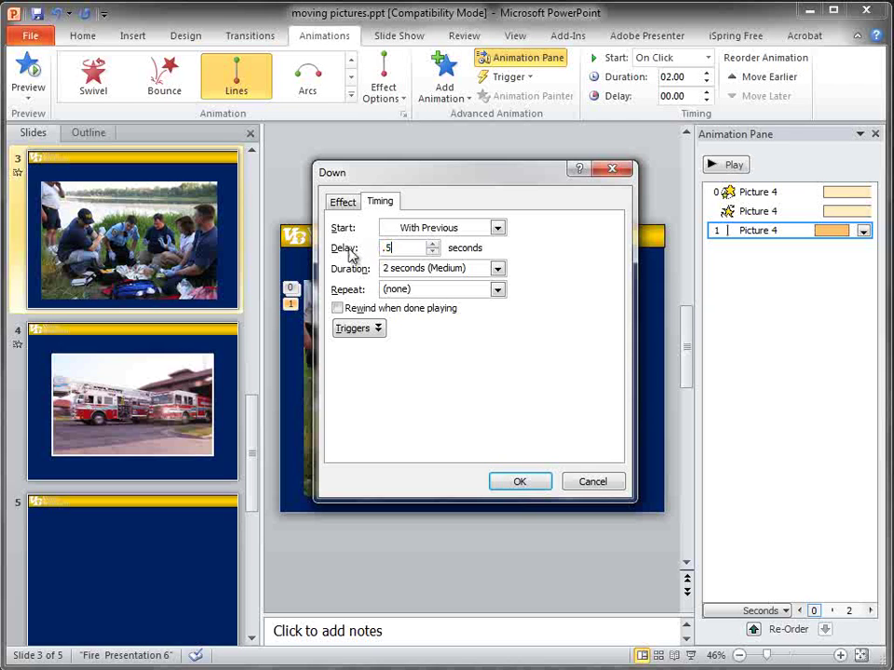
key("Tab")
type("7")
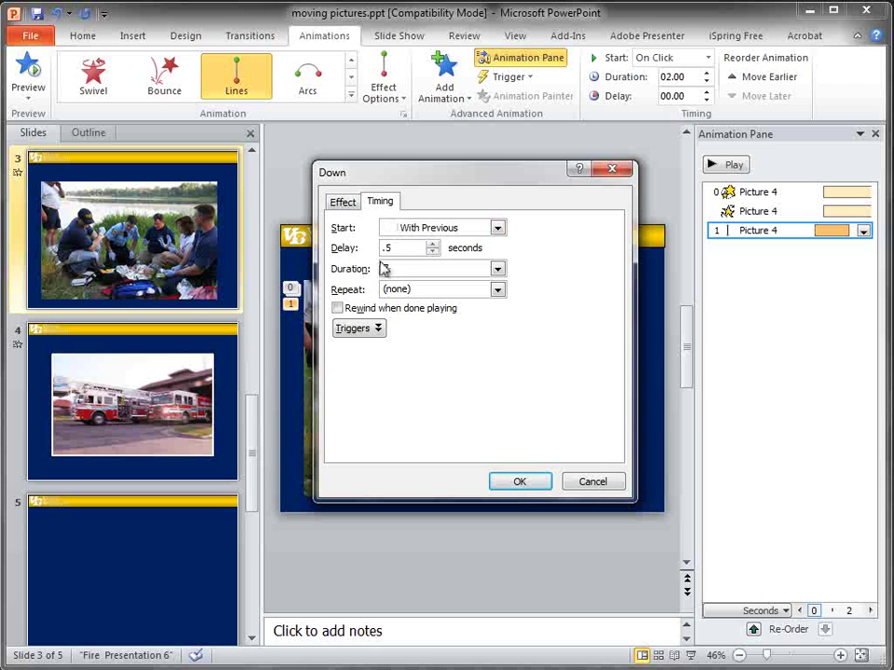
left_click_drag(385, 268, 369, 270)
Give the Lines motion path a smooth start of 1.46 seconds and a smooth end of 2.92 seconds.
left_click(352, 204)
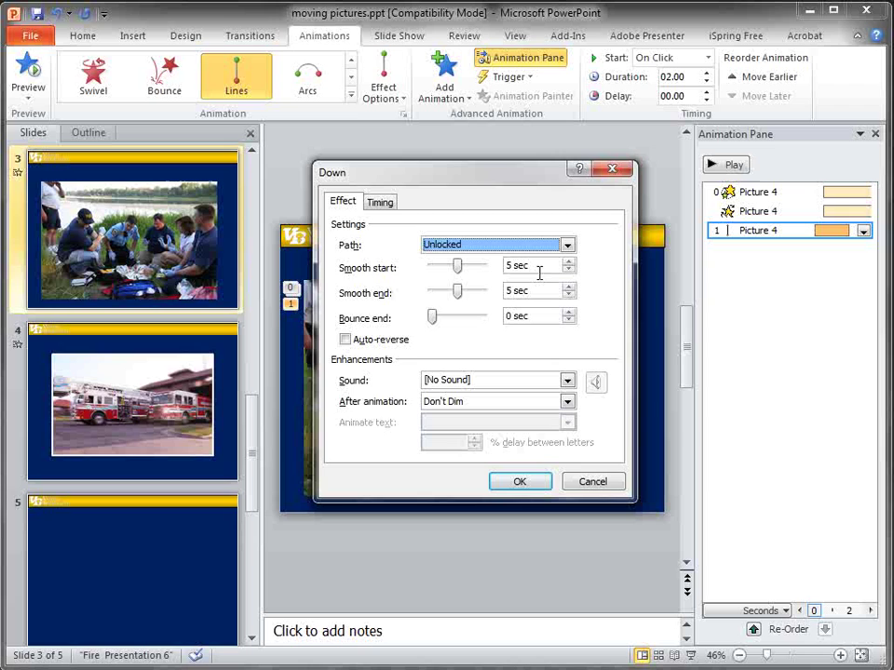
left_click_drag(540, 268, 501, 269)
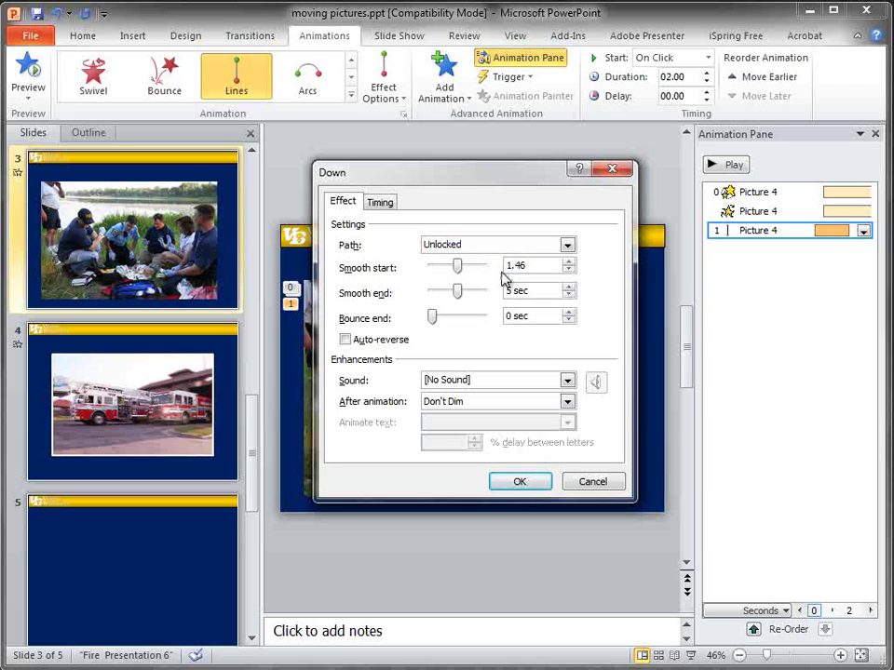
left_click_drag(565, 290, 490, 294)
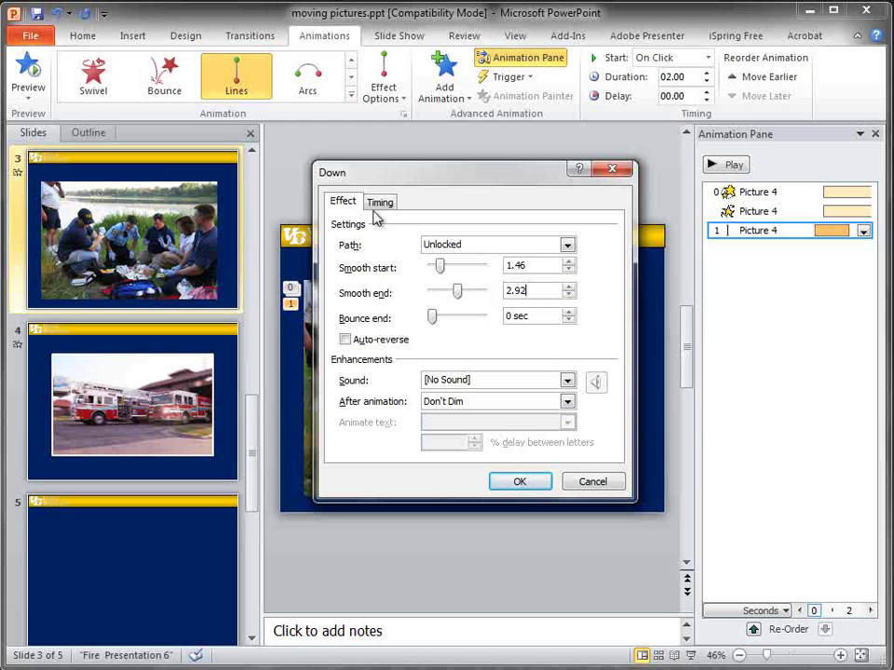
left_click(520, 481)
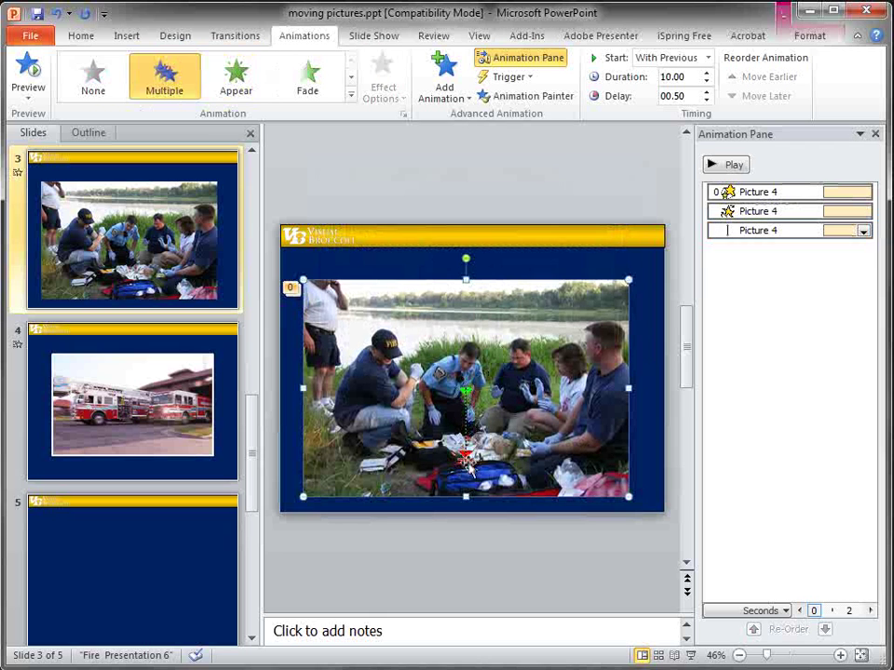
Shorten the motion path to a small diagonal running down-left near the photo's centre, and preview the slide's combined animations.
left_click(467, 453)
left_click_drag(469, 456, 465, 401)
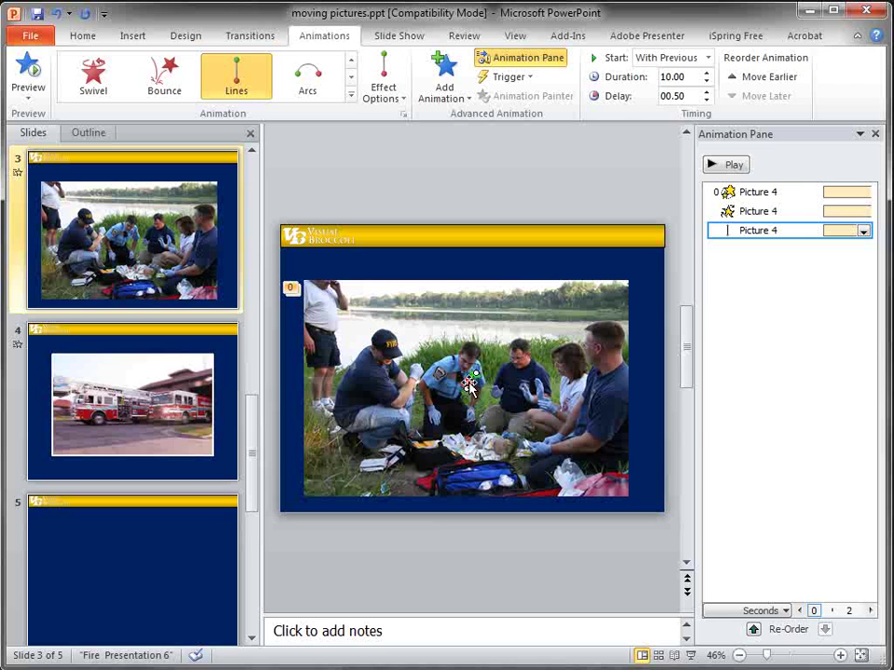
left_click(503, 169)
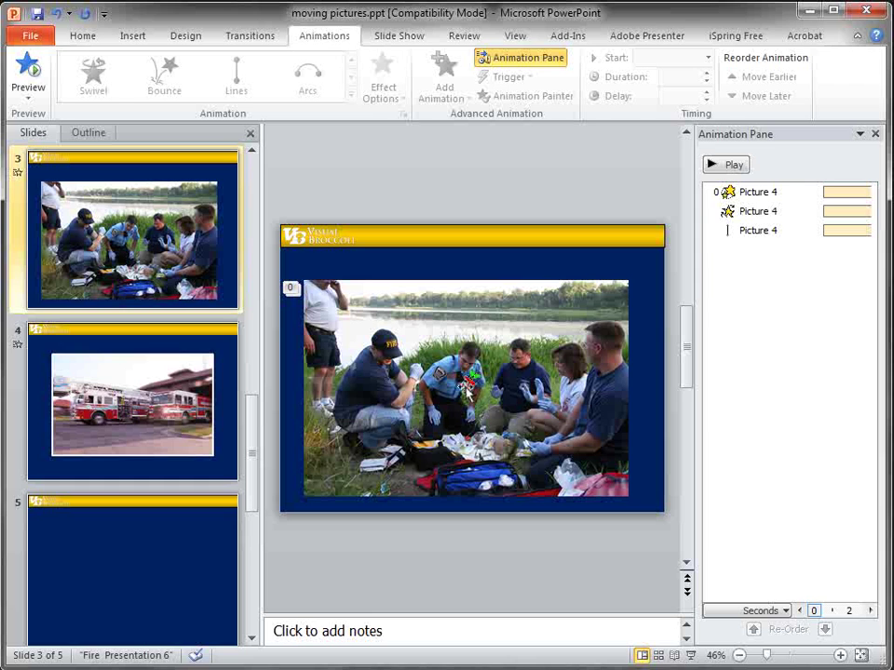
left_click(467, 383)
left_click_drag(462, 391, 458, 399)
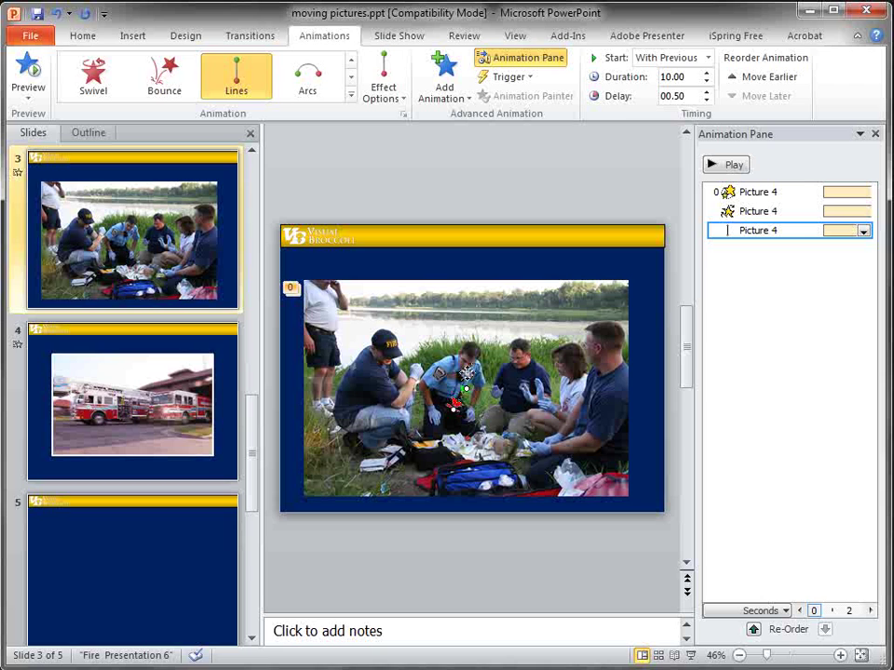
left_click(548, 194)
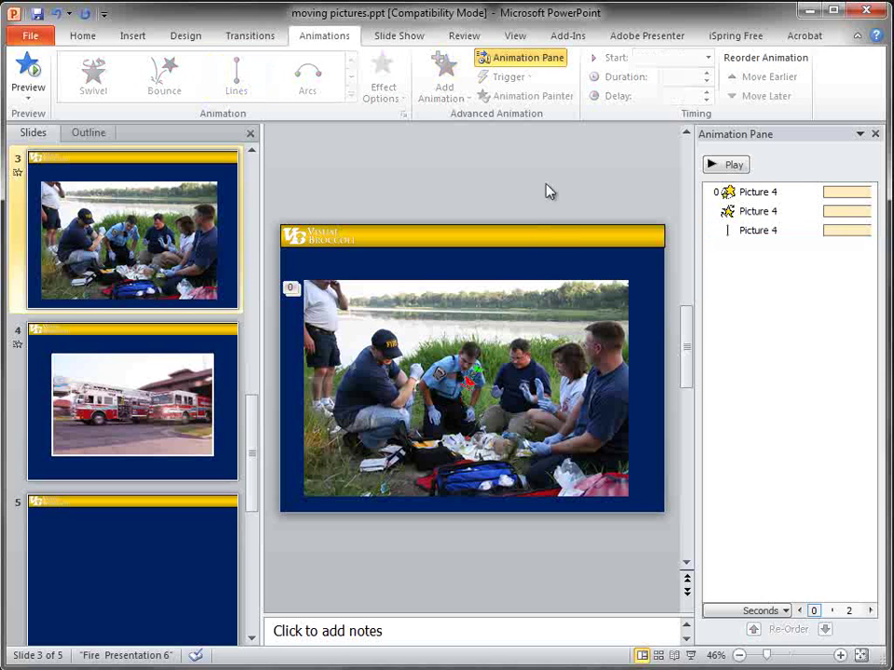
left_click(725, 174)
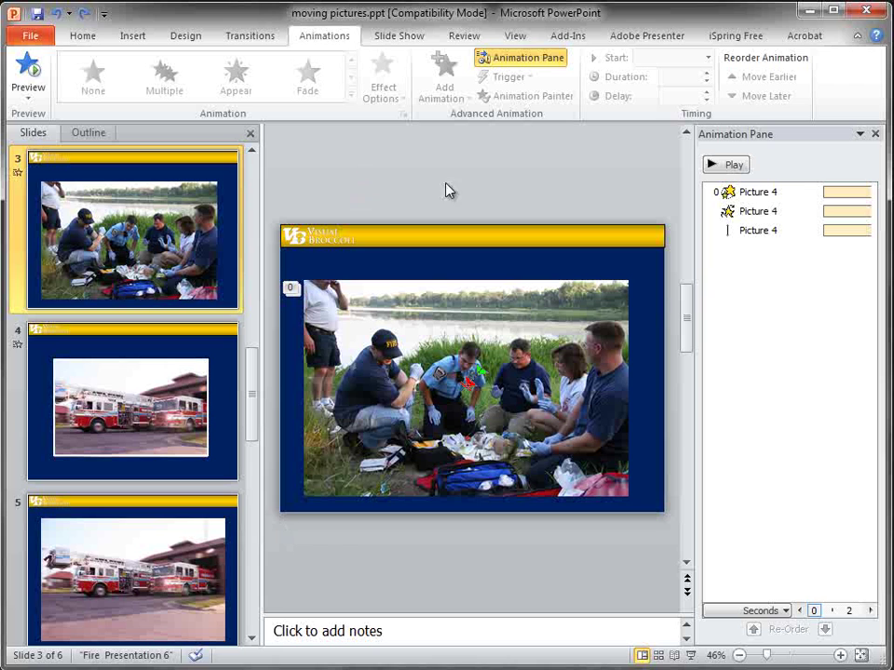
left_click(468, 344)
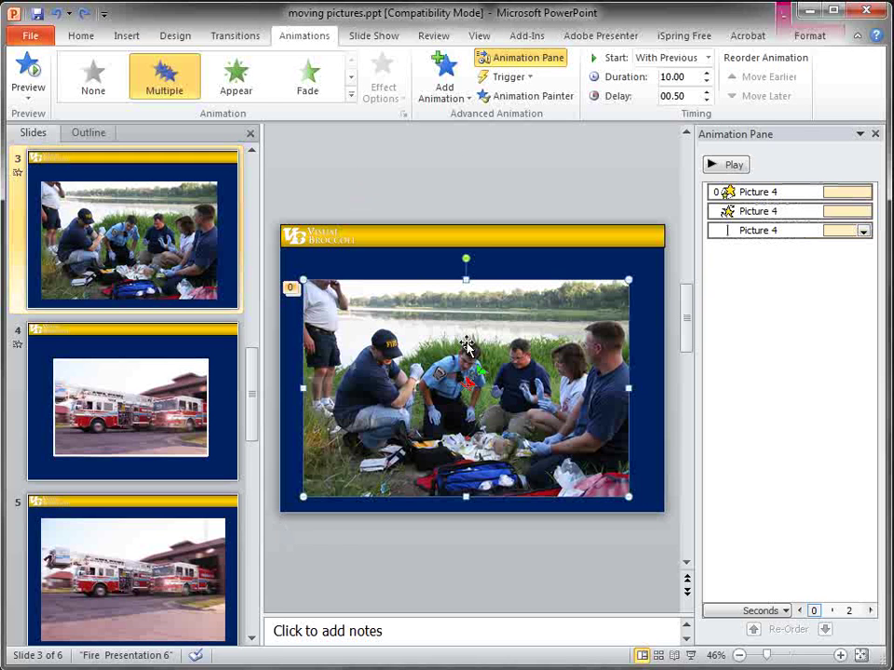
left_click(483, 201)
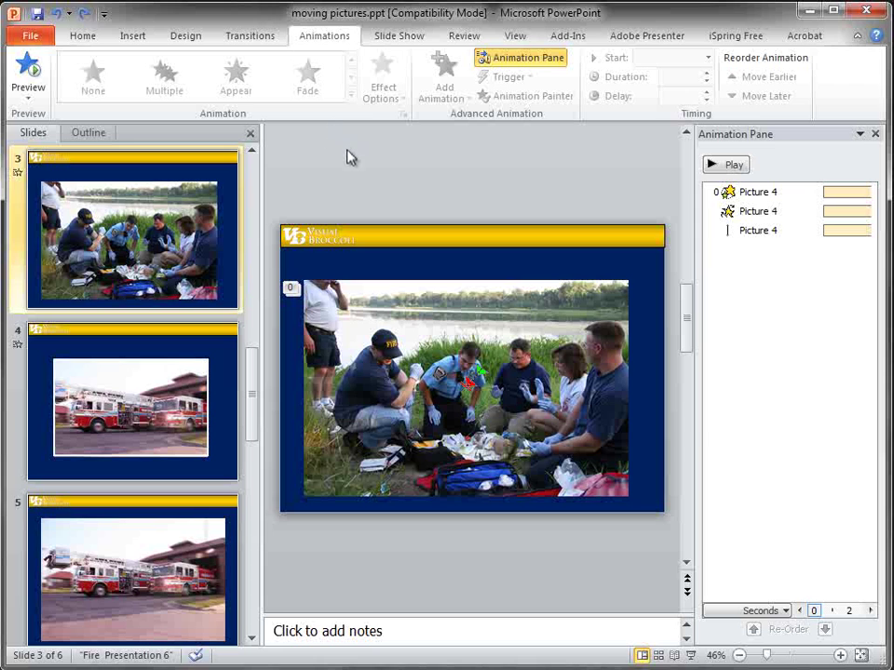
Draw a rectangle across the full slide width, from just below the gold header to slightly over the photo's upper edge.
left_click(132, 37)
left_click(244, 79)
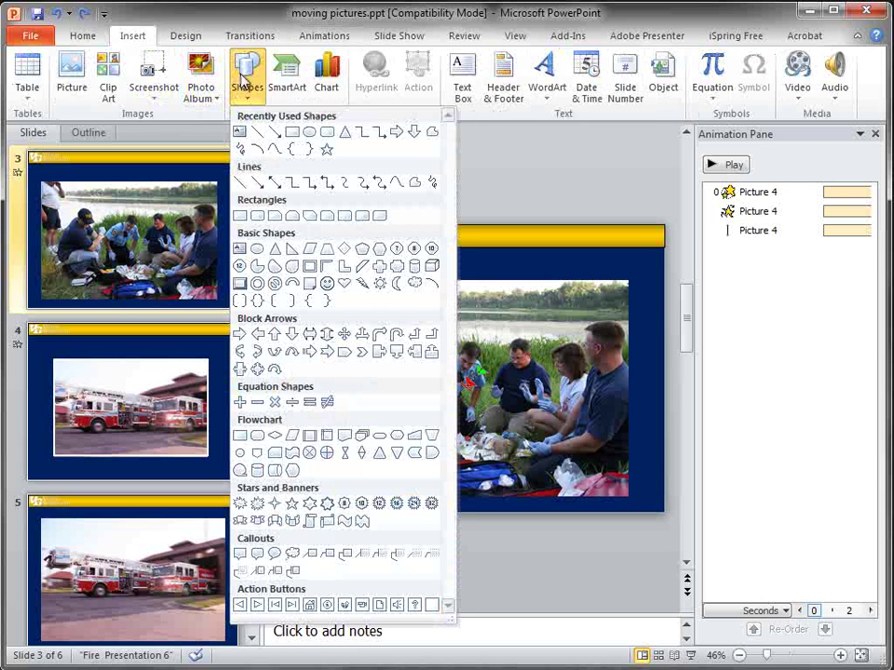
left_click(294, 136)
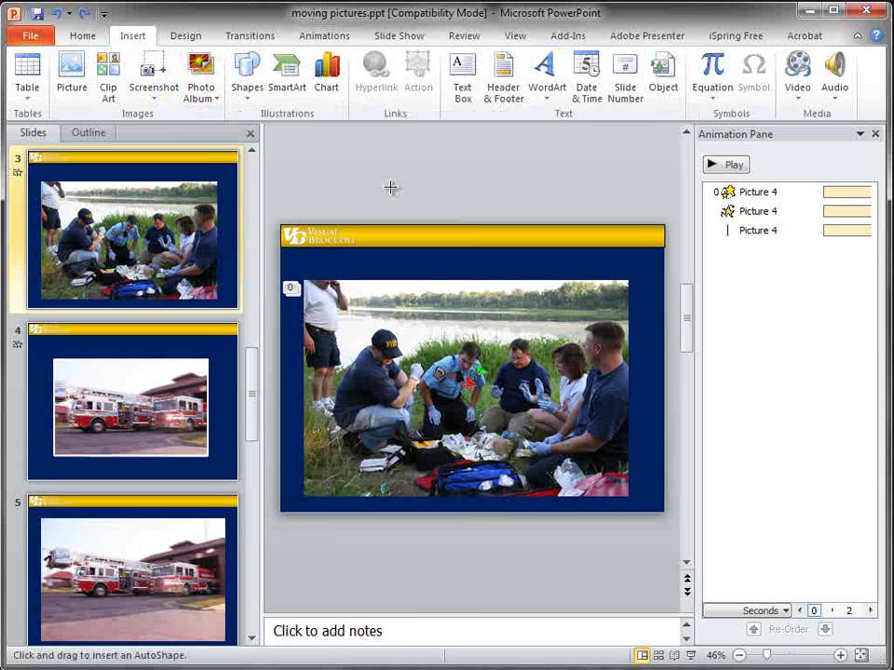
left_click_drag(279, 247, 657, 299)
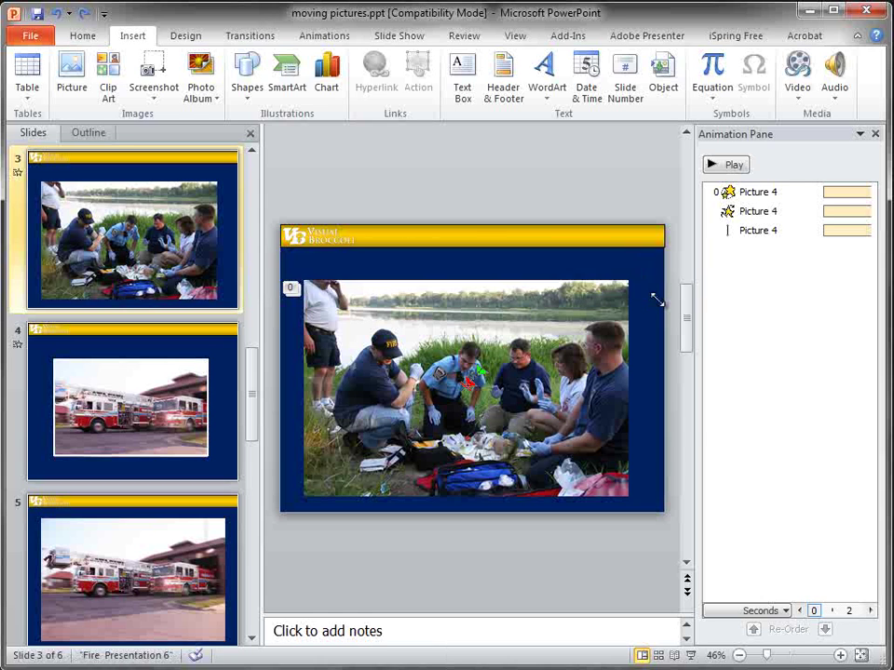
Fill the rectangle with the standard dark blue that matches the slide background and remove its outline.
right_click(520, 272)
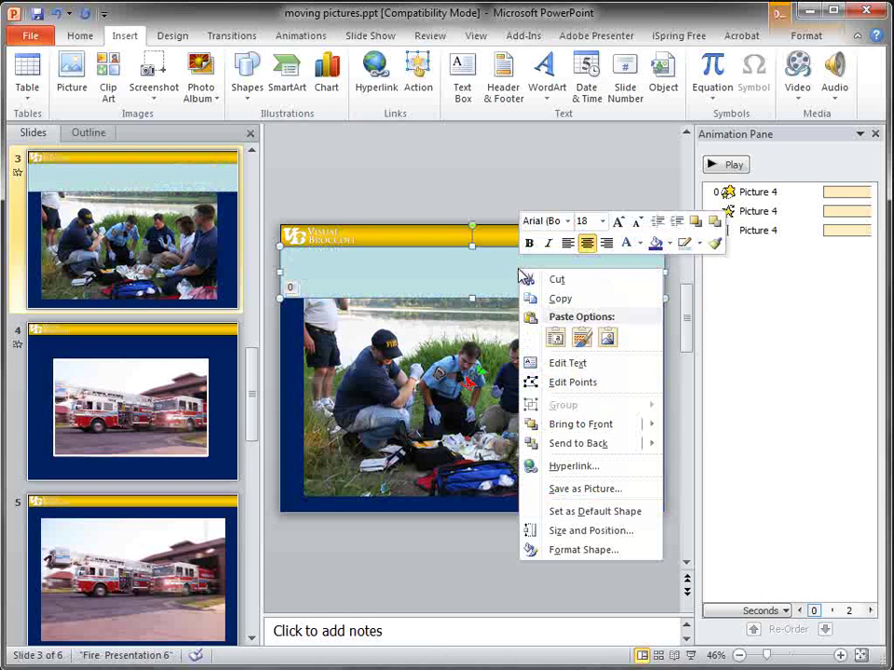
left_click(561, 549)
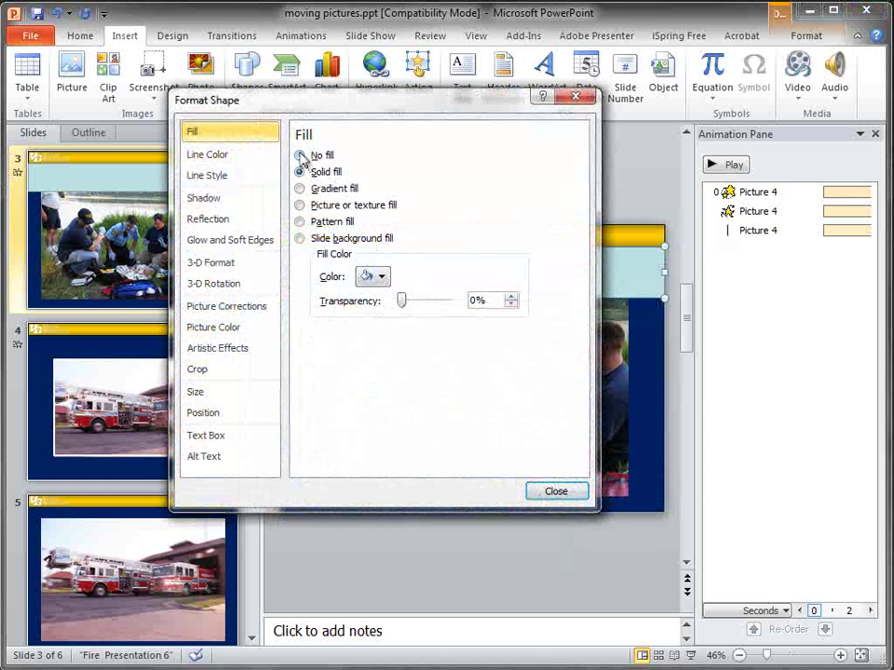
left_click(382, 278)
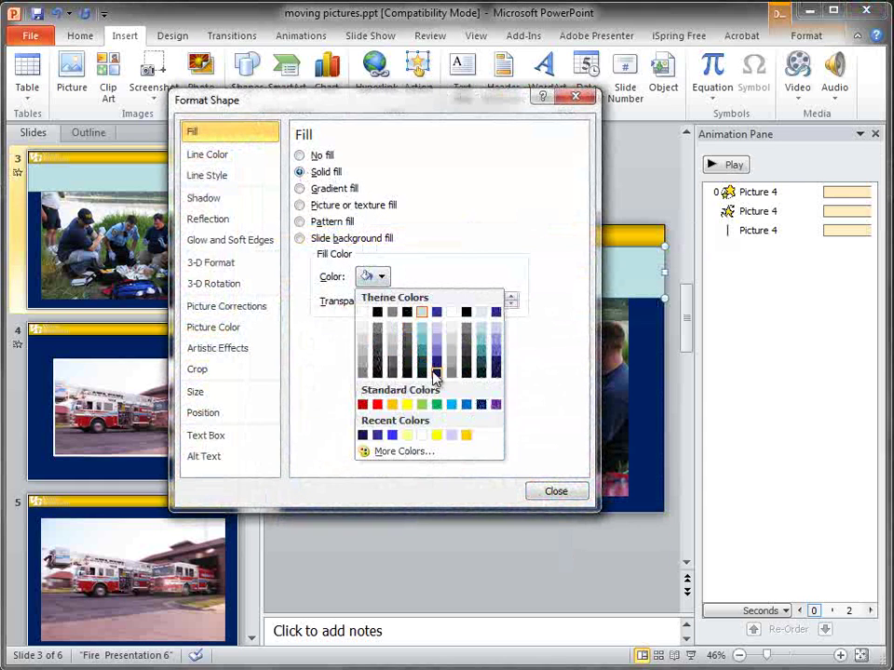
left_click(471, 406)
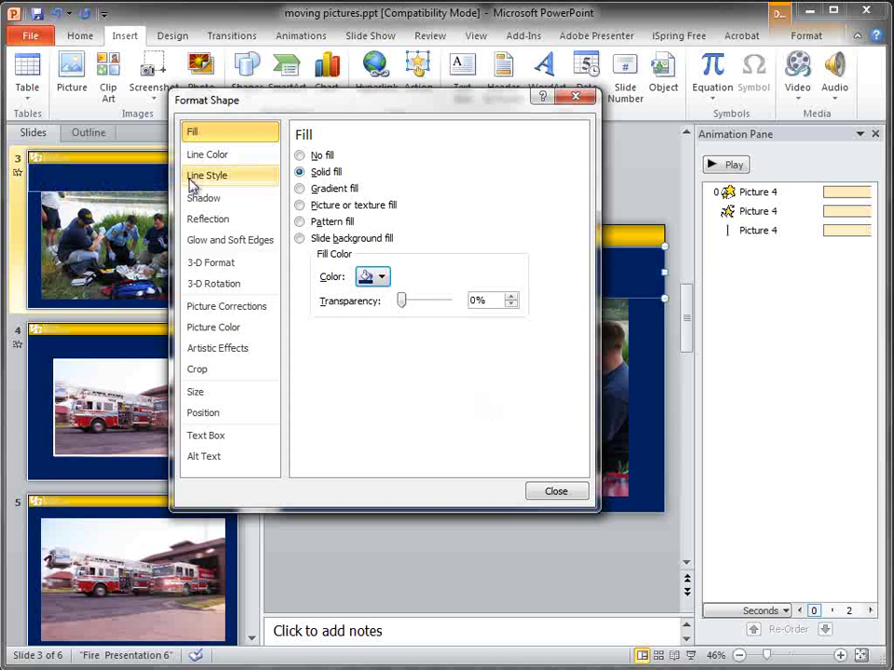
left_click(209, 157)
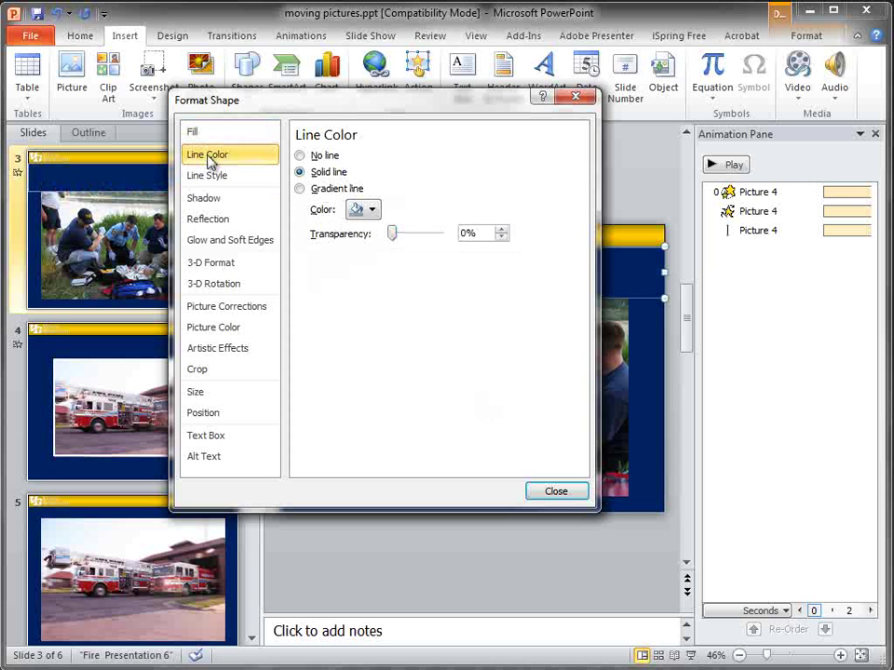
left_click(307, 156)
left_click(548, 493)
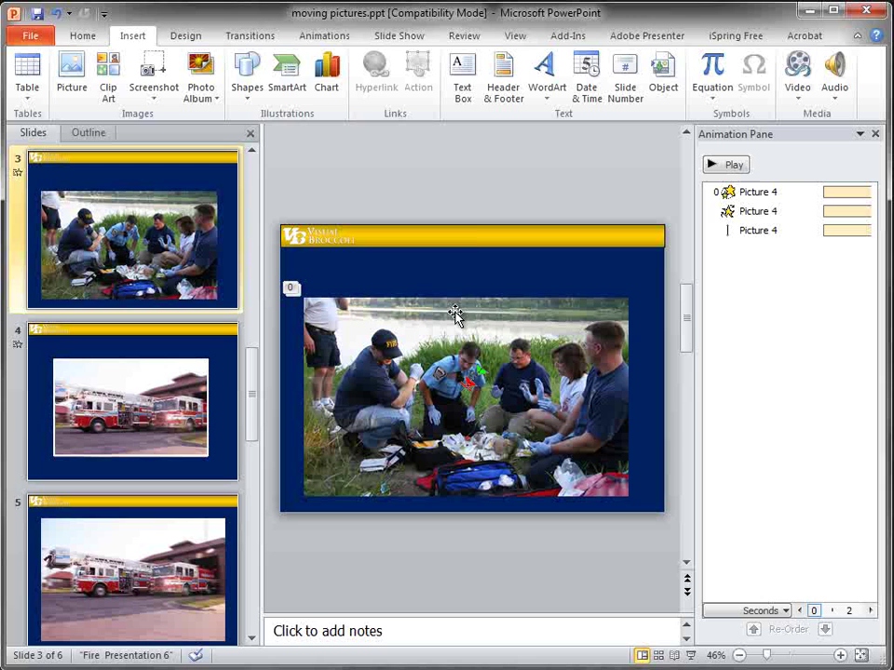
Shrink the blue strip so it ends at the photo's upper edge, and place a copy along the slide's lower edge.
left_click(466, 290)
left_click_drag(472, 295, 472, 280)
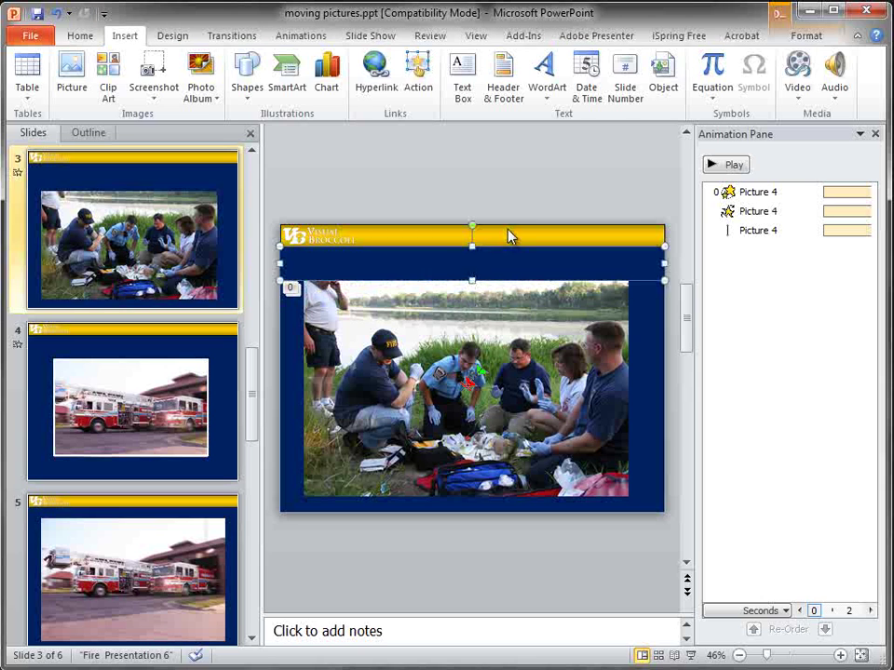
left_click(506, 240)
left_click(495, 265)
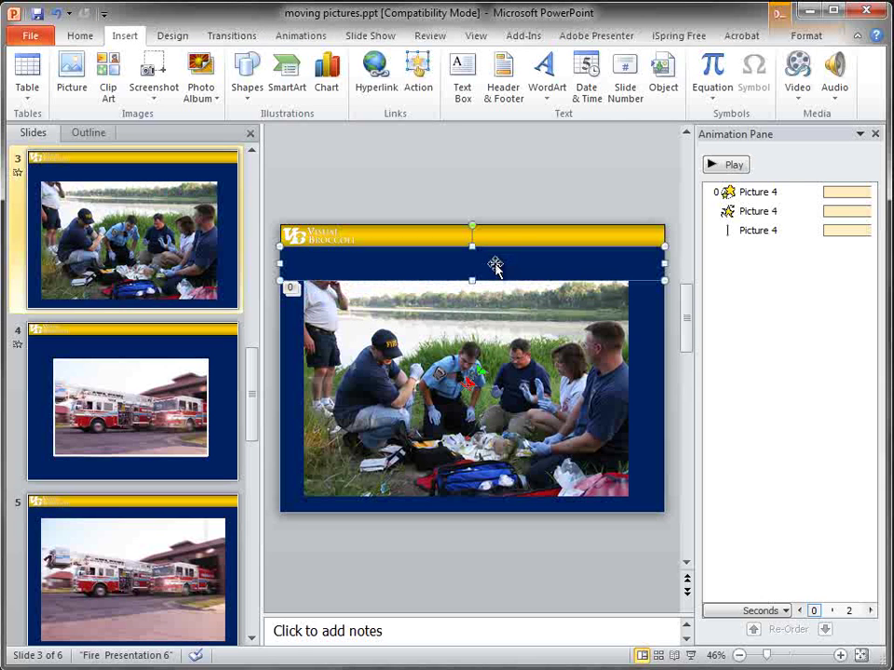
left_click_drag(494, 265, 503, 500)
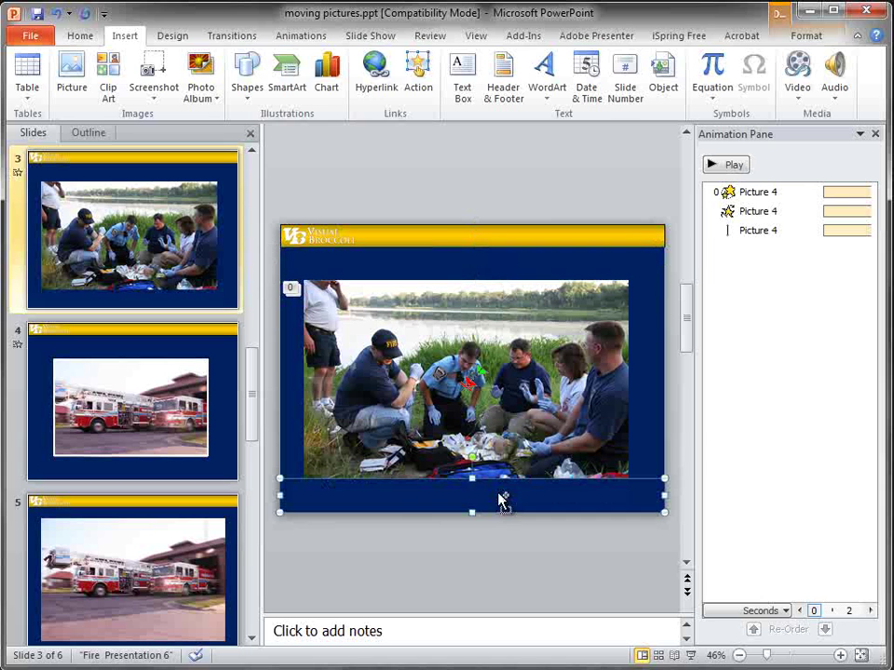
left_click(344, 546)
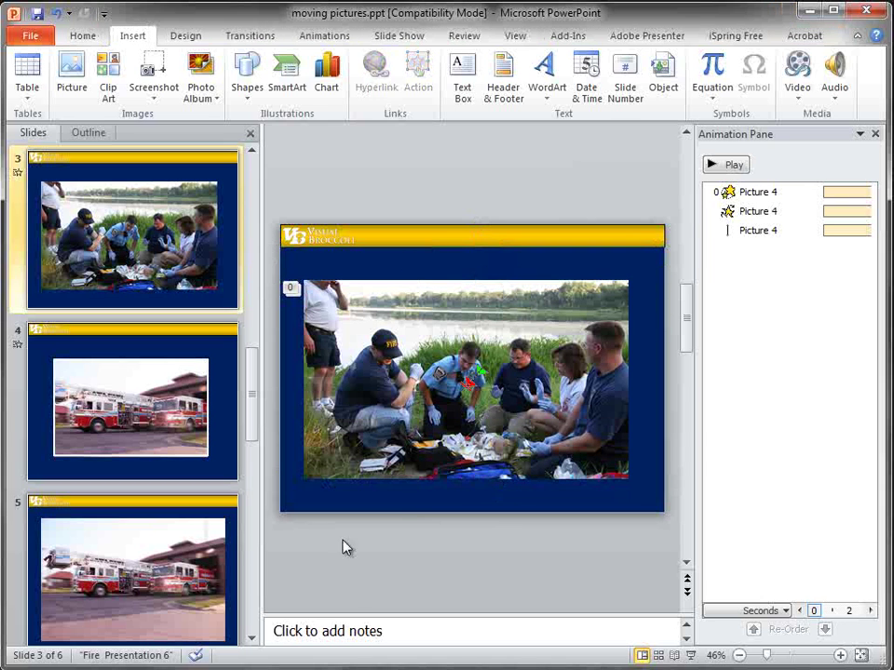
Copy the lower strip, reshape the copy into a vertical strip masking the photo's left side, and duplicate it over the right side.
left_click(418, 493)
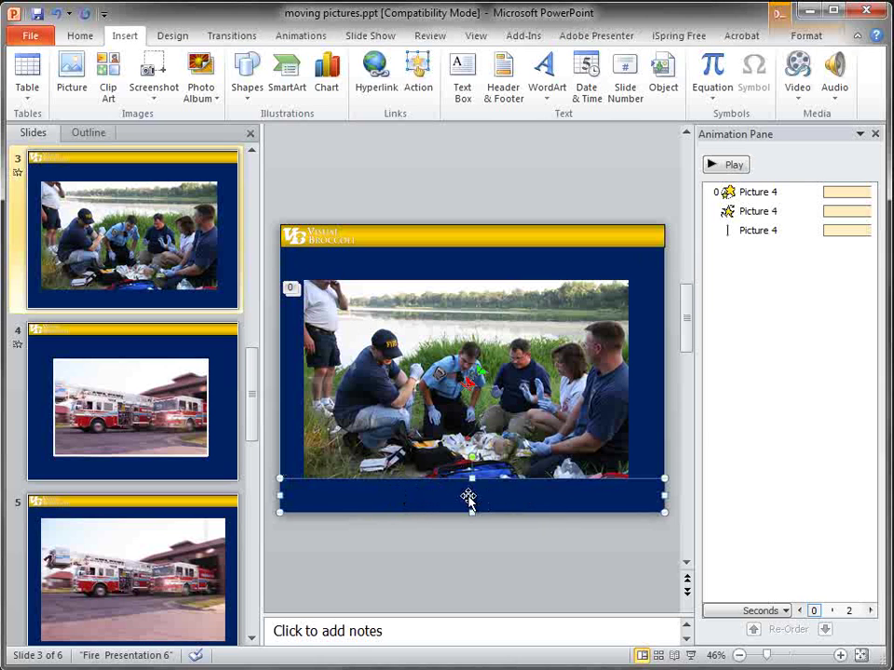
left_click_drag(445, 494, 449, 402)
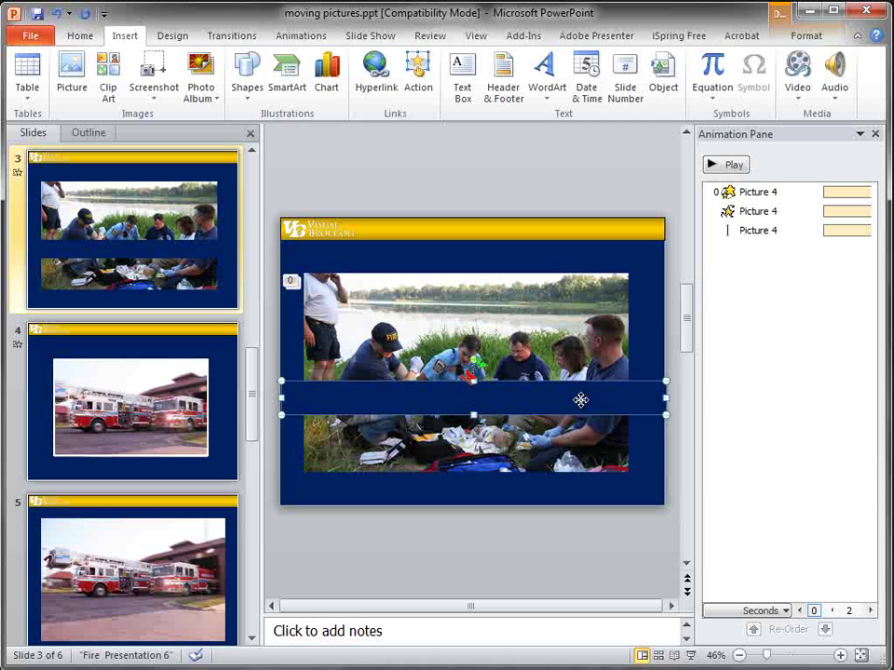
left_click_drag(474, 415, 473, 506)
left_click_drag(474, 381, 474, 240)
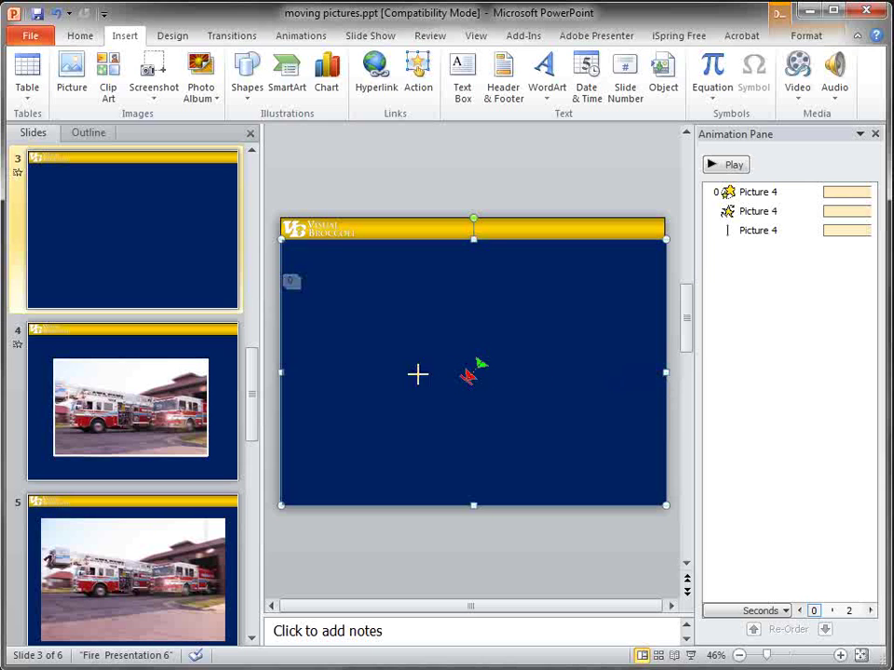
left_click_drag(348, 376, 339, 375)
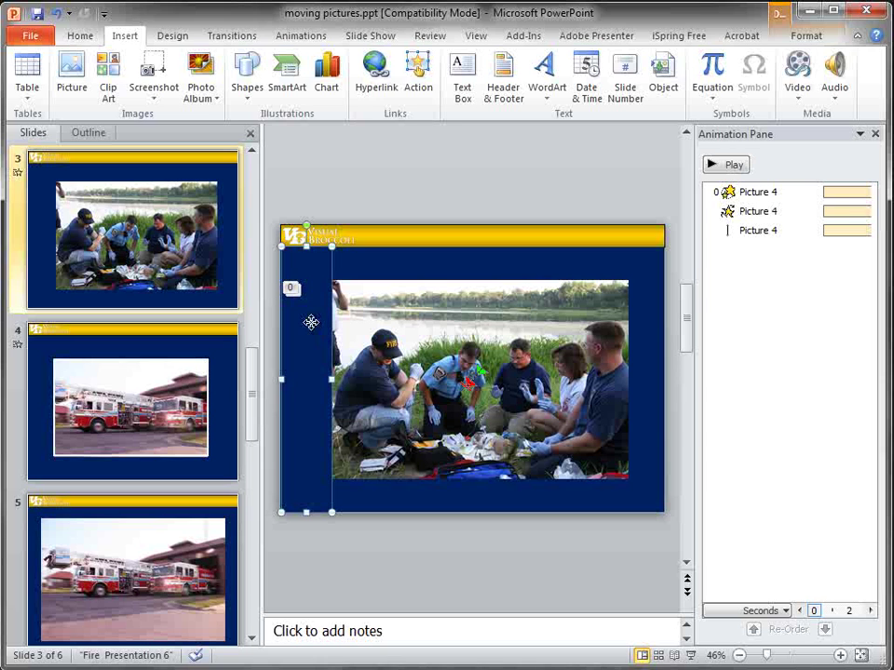
left_click_drag(311, 323, 646, 326)
left_click(639, 186)
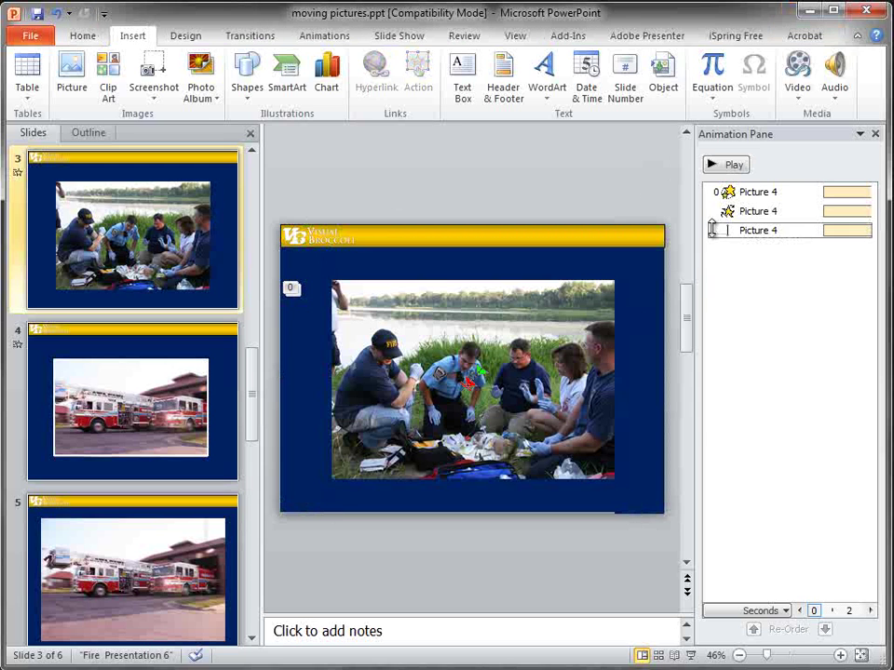
Preview the masked animation and draw a rectangle exactly over the visible part of the photo on slide 3.
left_click(734, 167)
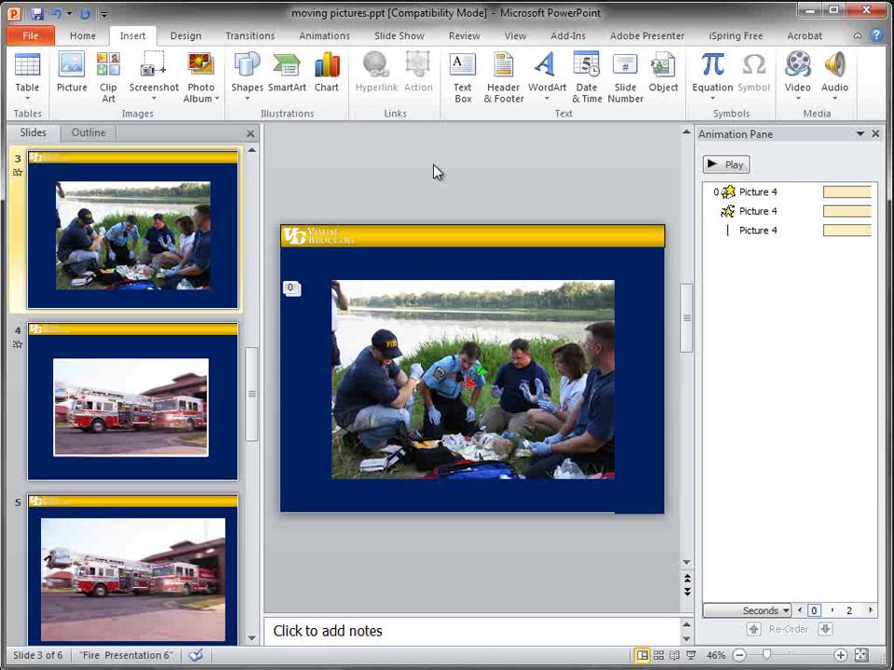
left_click(252, 93)
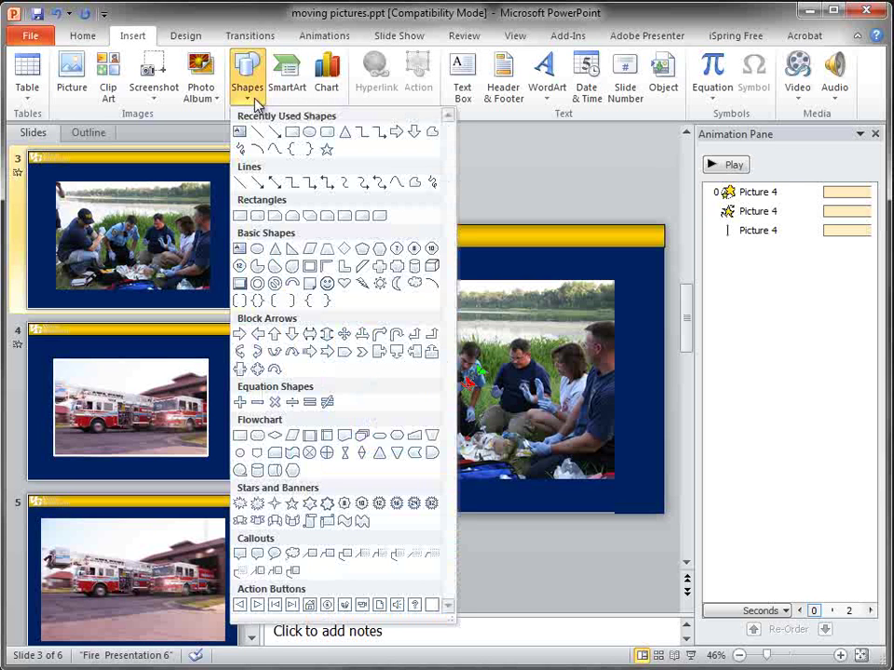
left_click(294, 136)
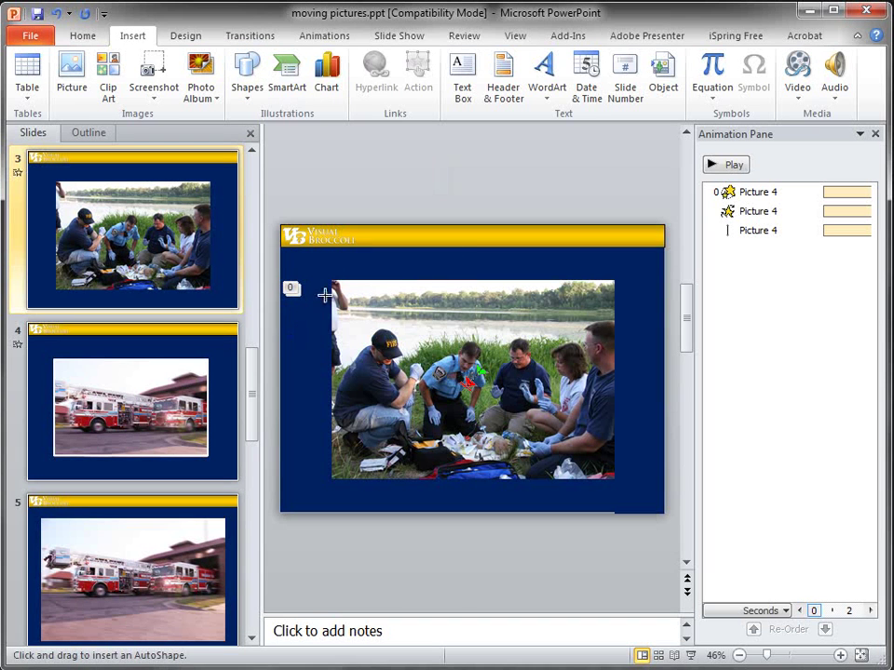
mouse_move(330, 279)
left_mouse_down()
mouse_move(545, 396)
mouse_move(618, 484)
mouse_move(606, 482)
mouse_move(615, 480)
left_mouse_up()
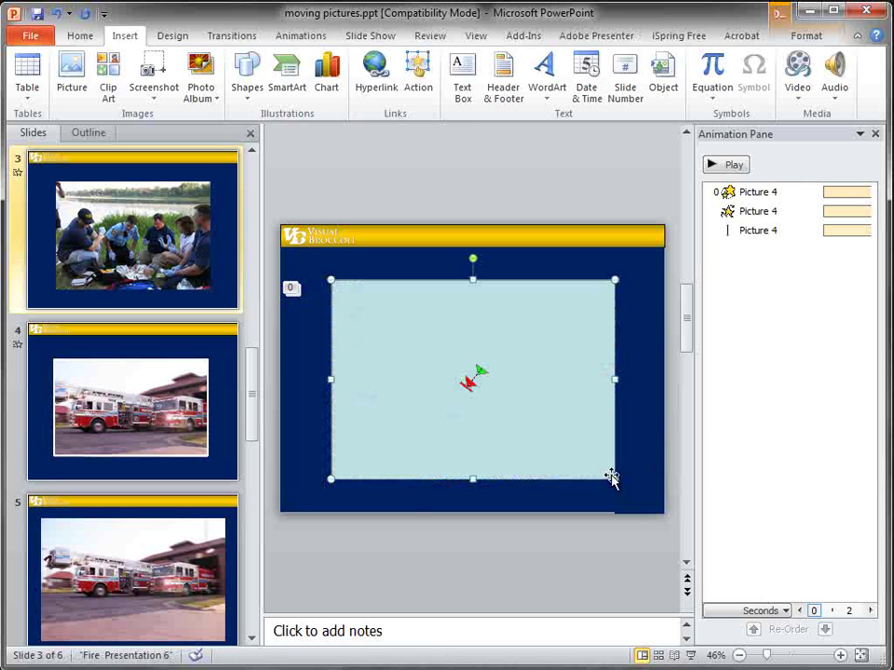
Remove the new rectangle's fill and colour its outline solid white so the photo shows through.
right_click(463, 323)
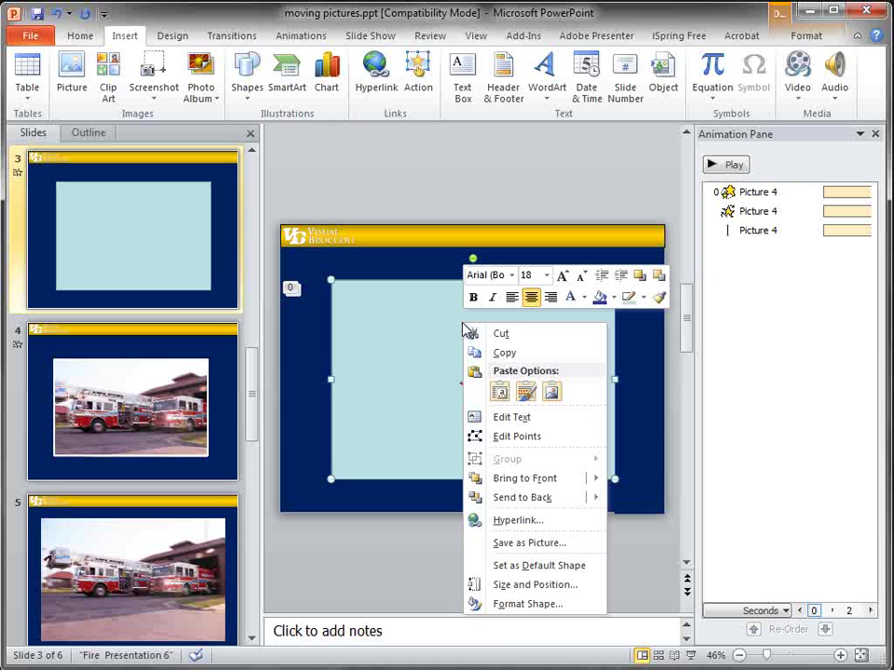
left_click(512, 604)
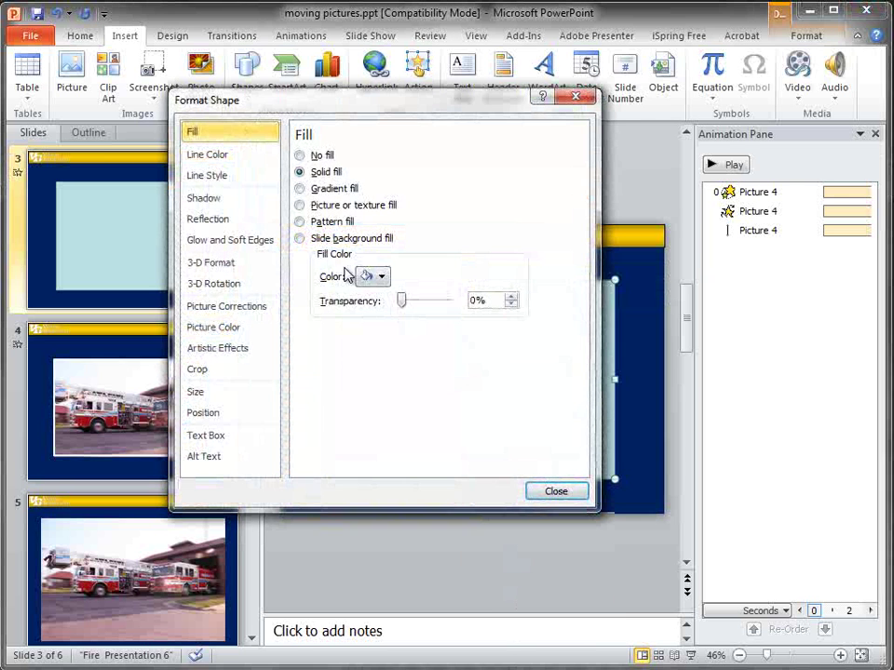
left_click(299, 155)
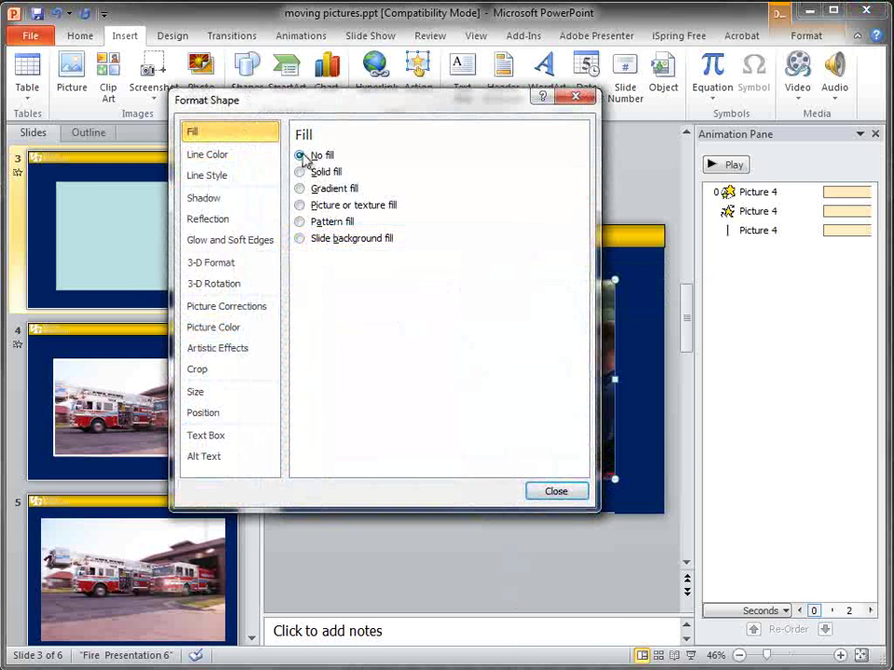
left_click(226, 158)
left_click(371, 210)
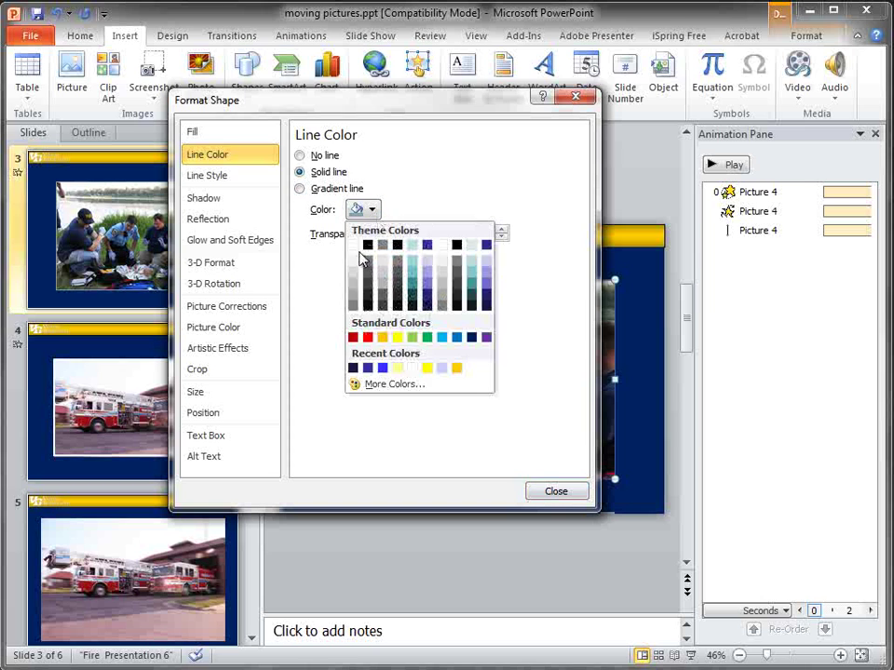
left_click(354, 245)
Set the white frame's line width to 6 pt.
left_click(233, 175)
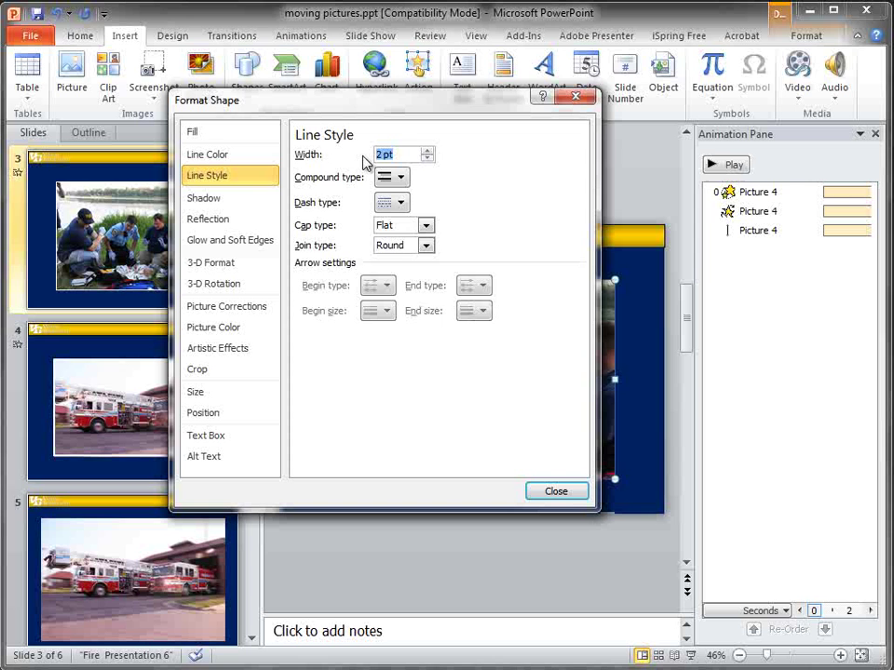
type("6")
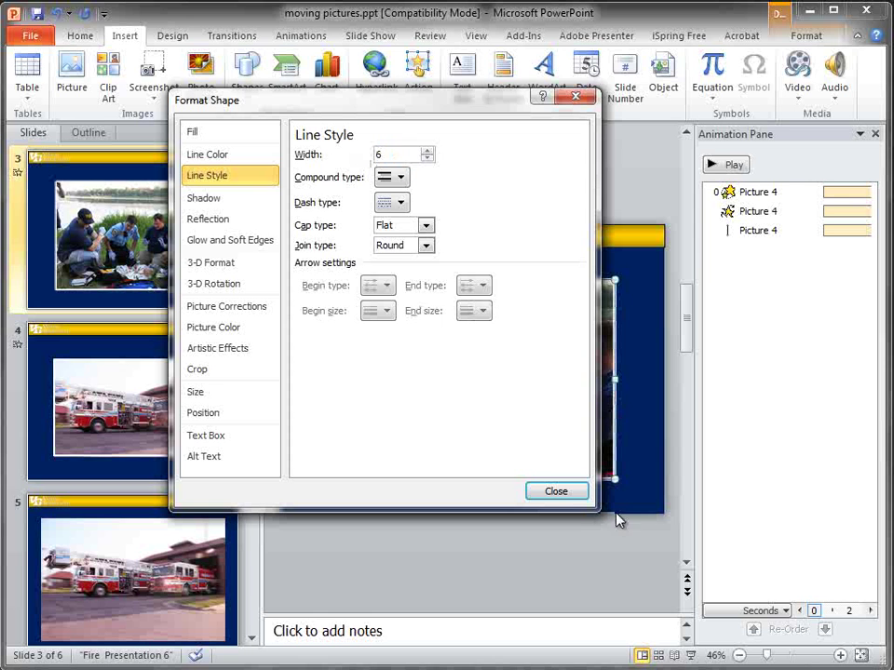
left_click(564, 491)
left_click(575, 145)
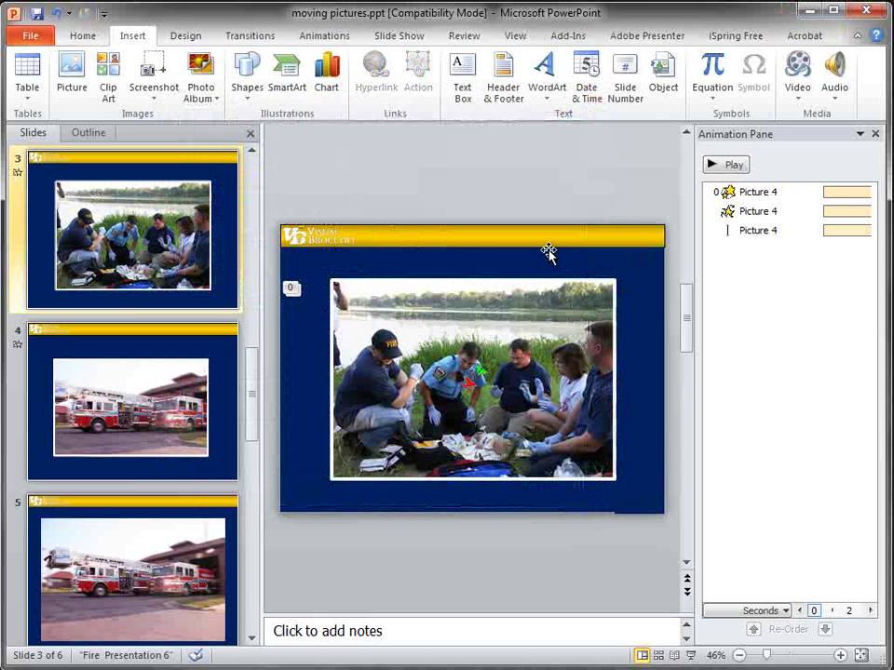
Try to add an outer preset shadow to the white frame around the photo.
left_click(619, 320)
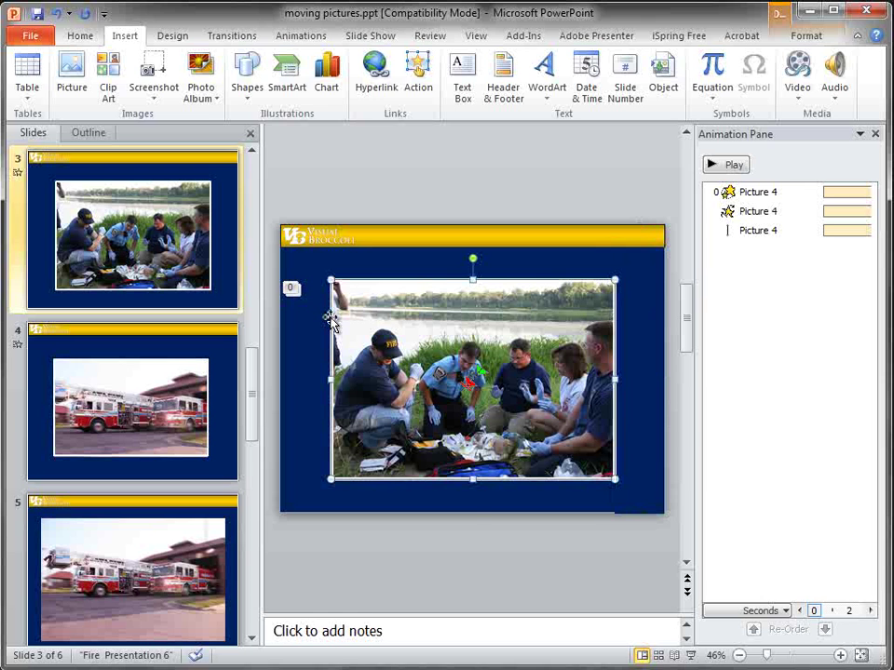
right_click(331, 320)
left_click(393, 597)
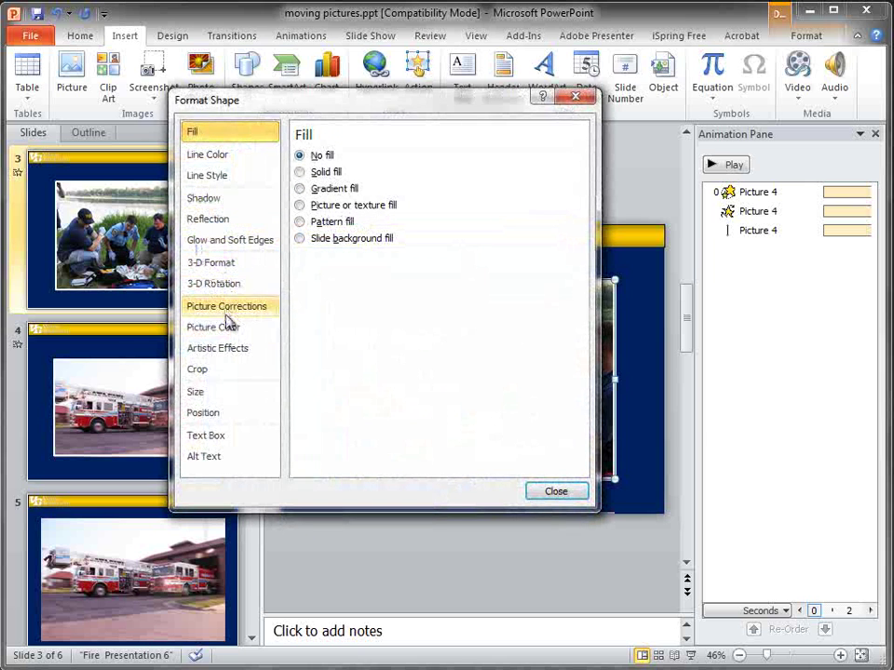
left_click(218, 199)
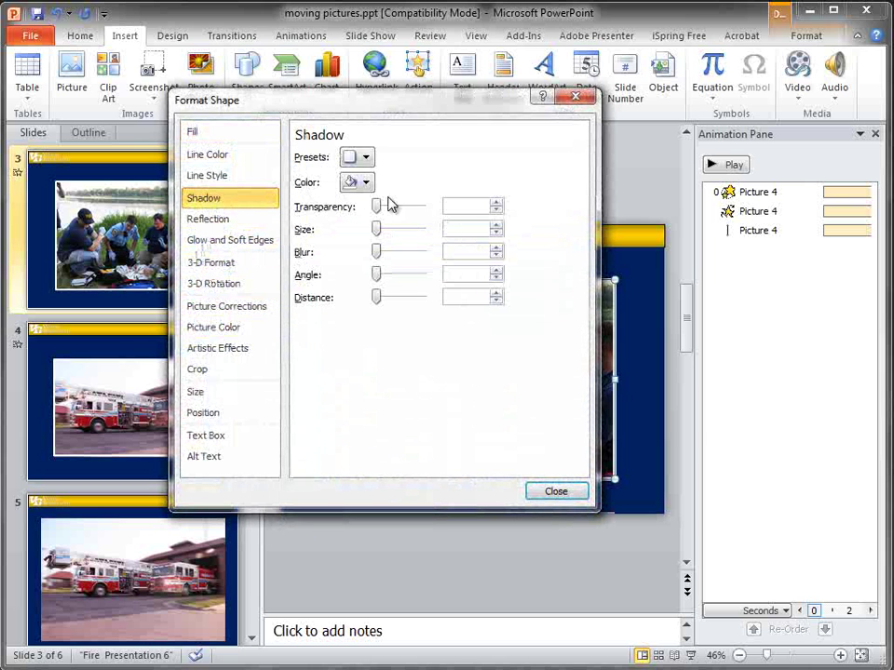
left_click(363, 158)
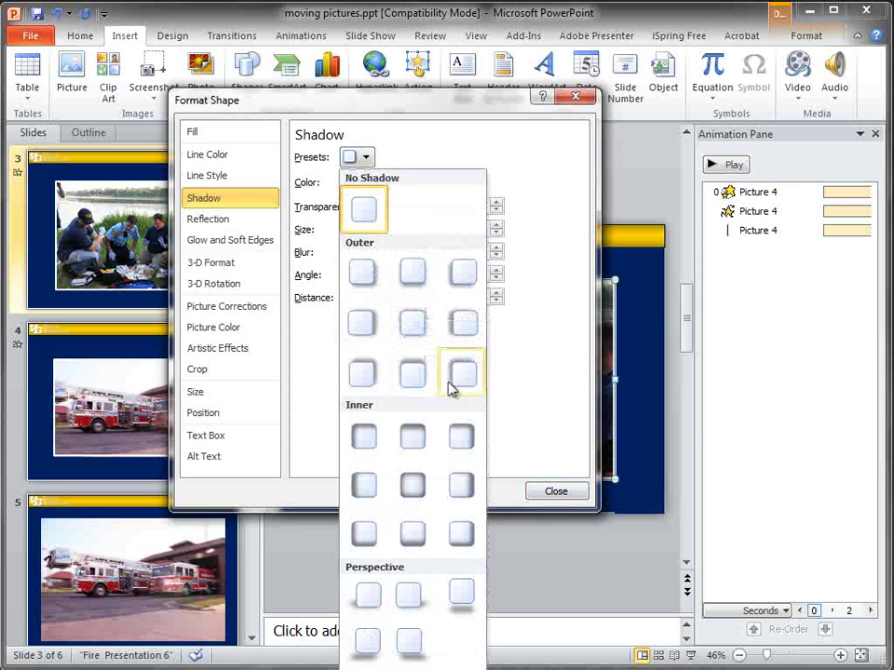
left_click(458, 326)
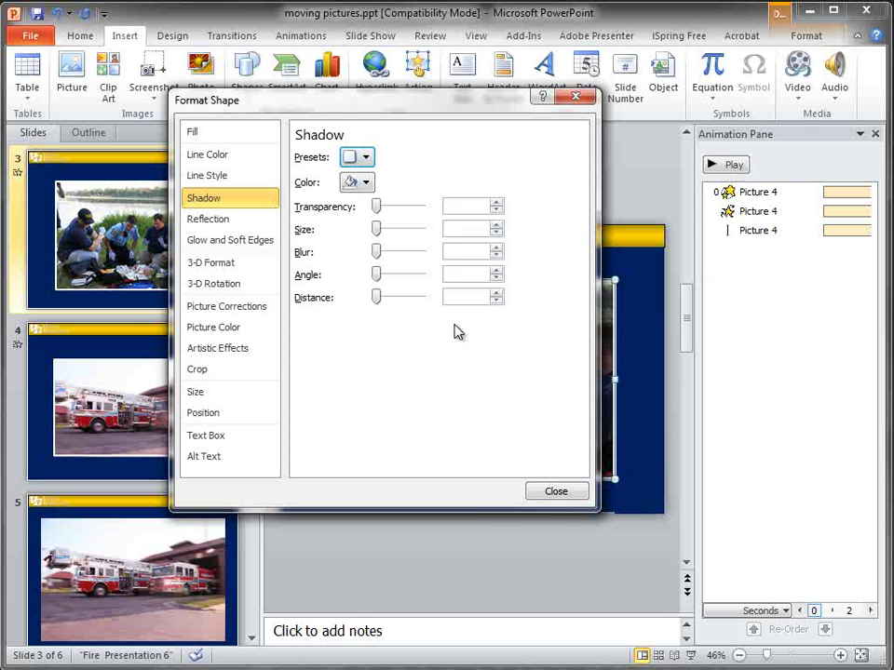
left_click(556, 491)
left_click(586, 189)
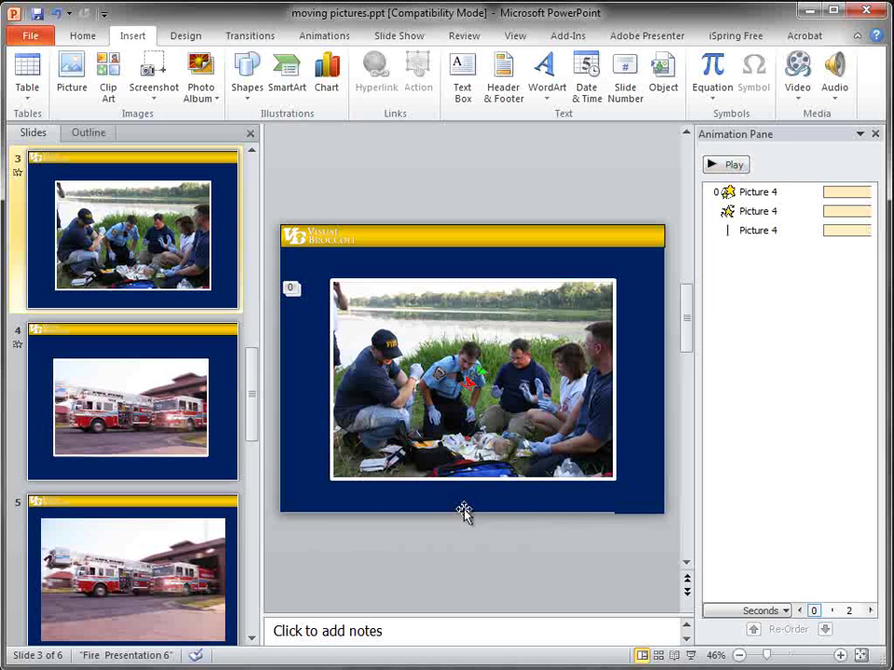
Preview slide 3's animation, and place a copy of its animated photo on slide 5, offset below the fire truck picture's upper part.
left_click(729, 166)
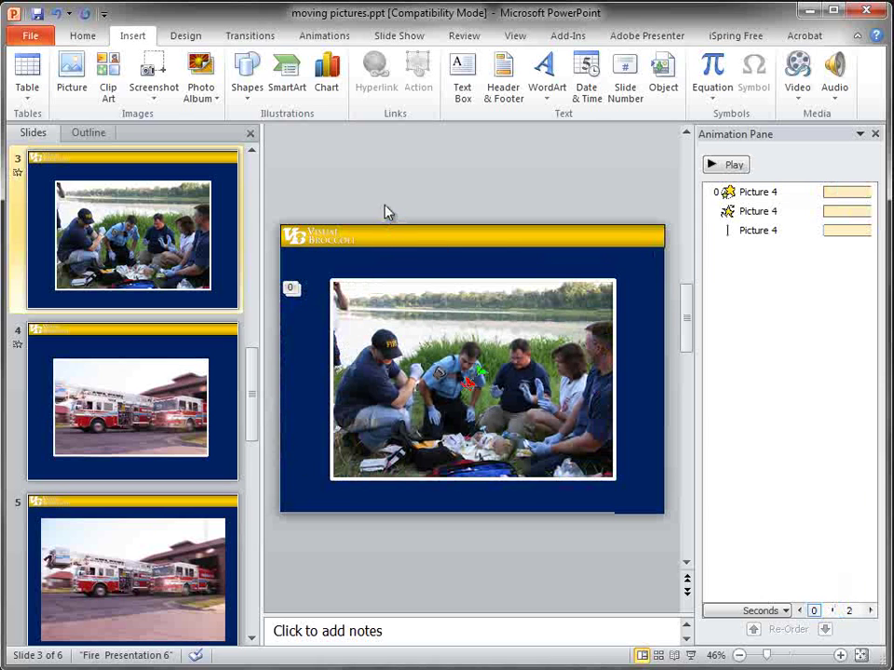
left_click(482, 330)
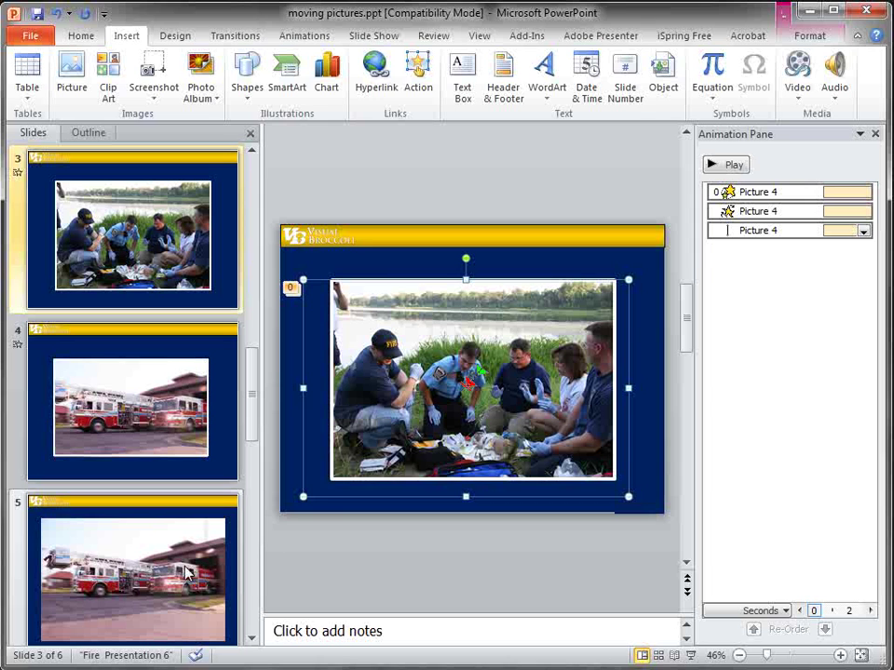
scroll(478, 323, "down", 2)
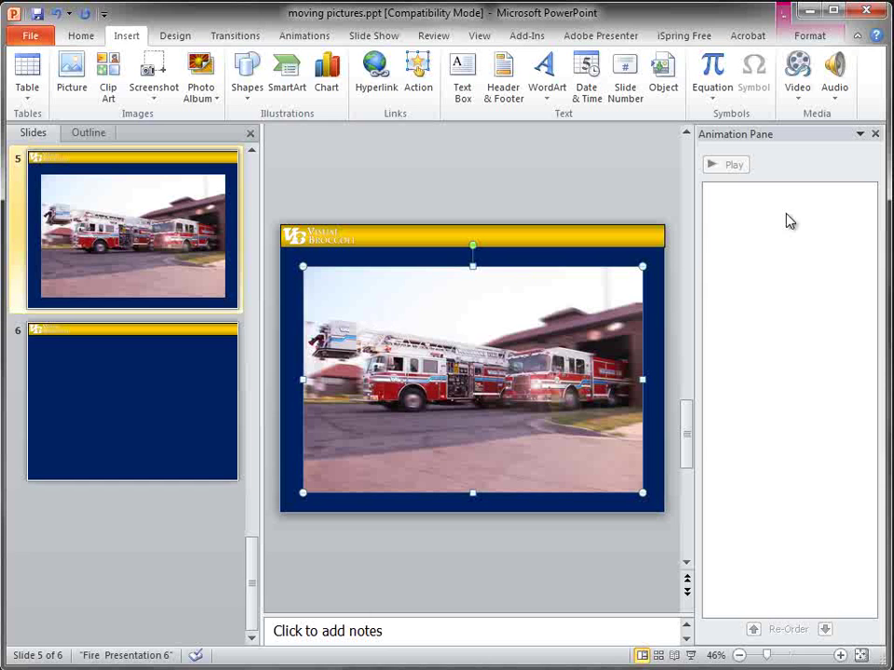
key("ctrl+v")
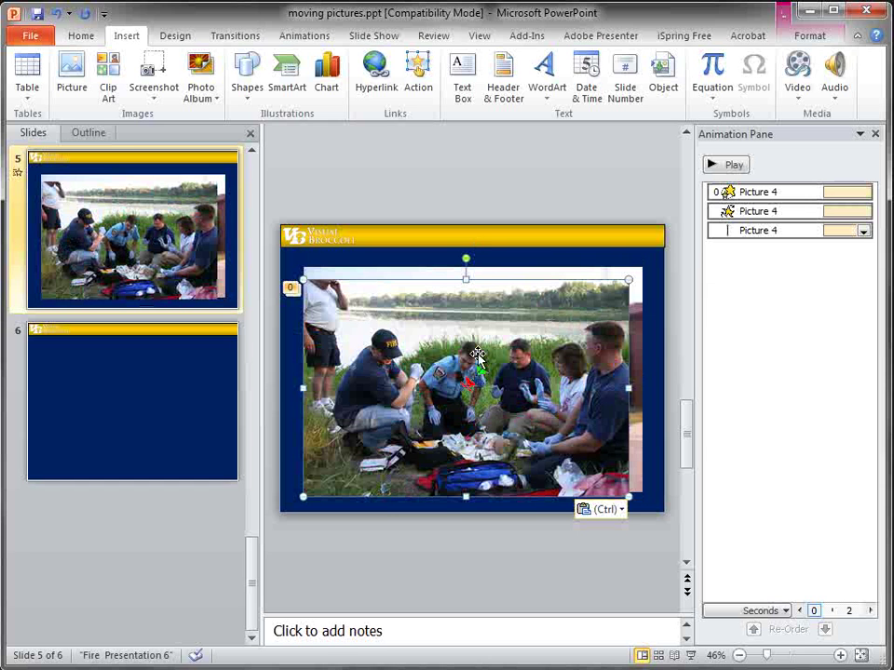
left_click_drag(475, 360, 439, 487)
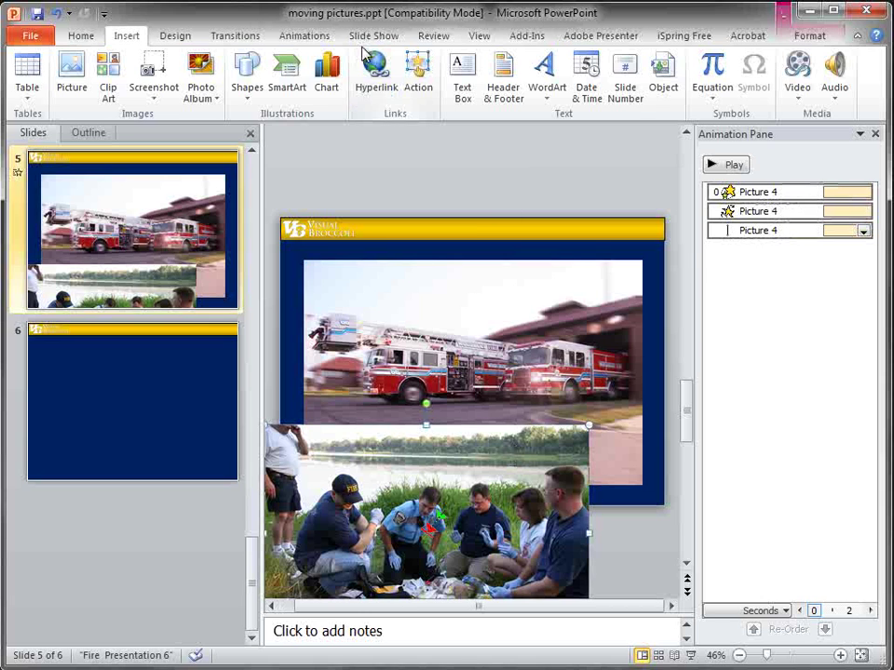
Transfer the pasted photo's animations to the fire truck picture with Animation Painter, and delete the pasted photo from slide 5.
left_click(296, 36)
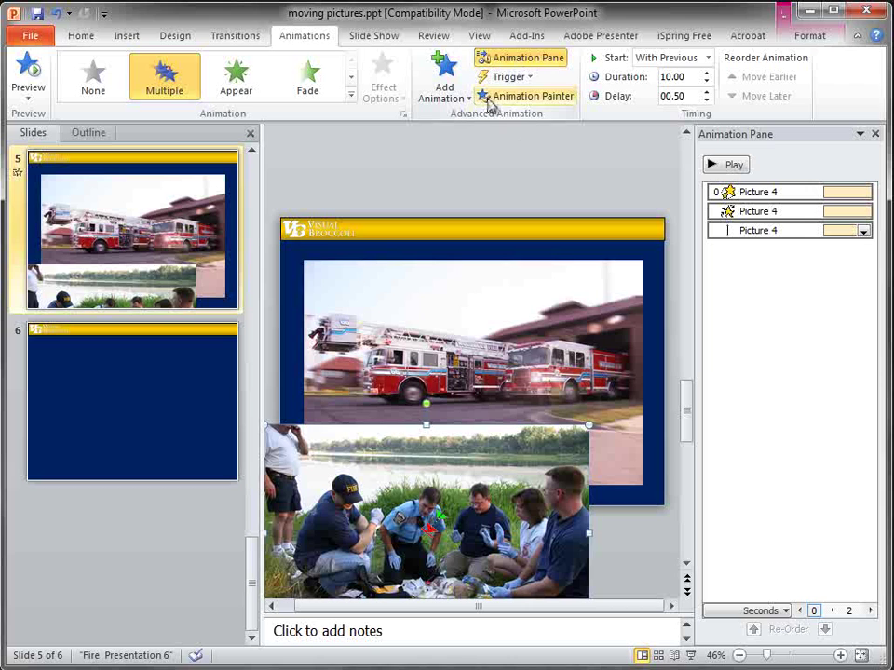
left_click(515, 102)
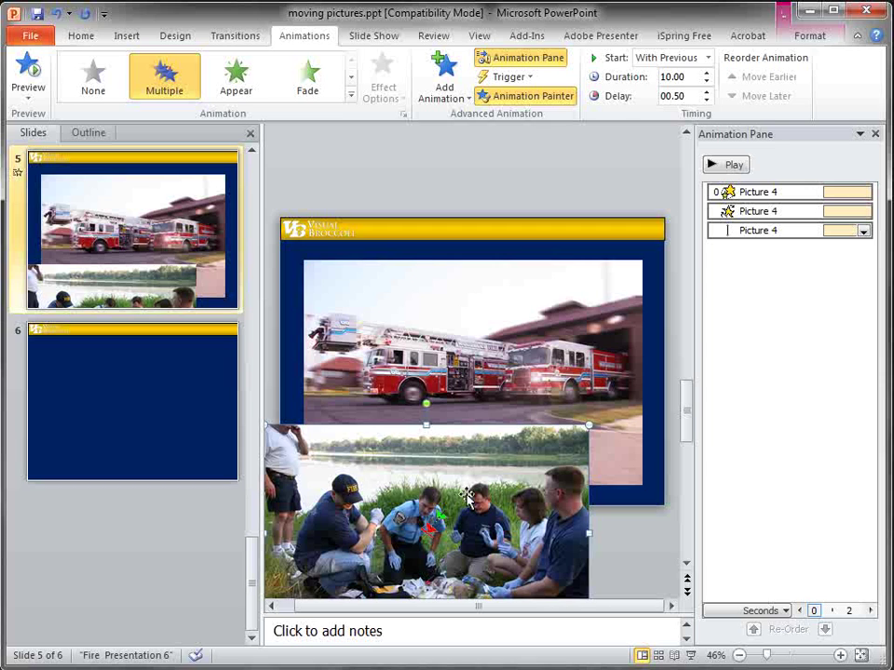
left_click(494, 295)
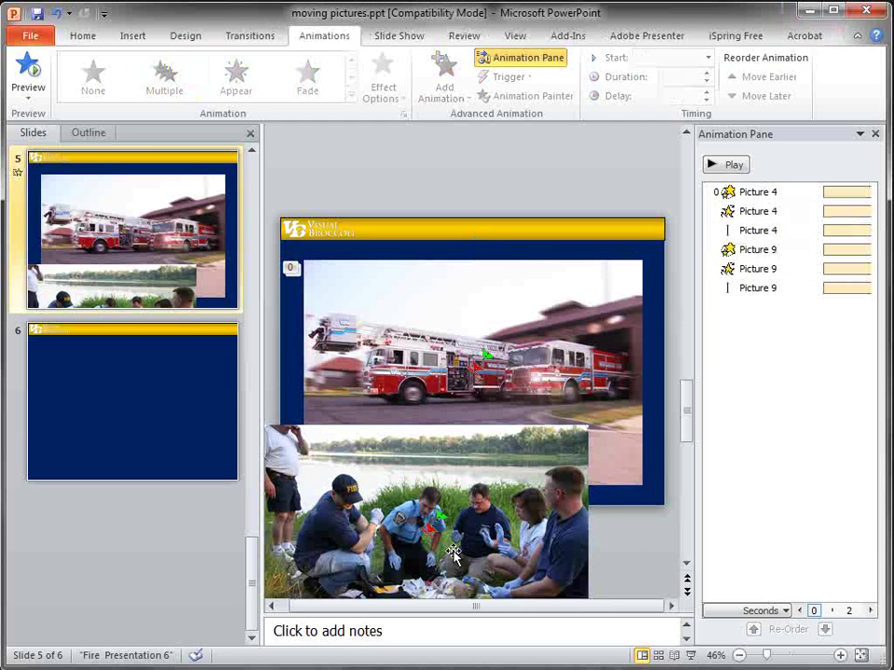
key("Delete")
left_click(411, 425)
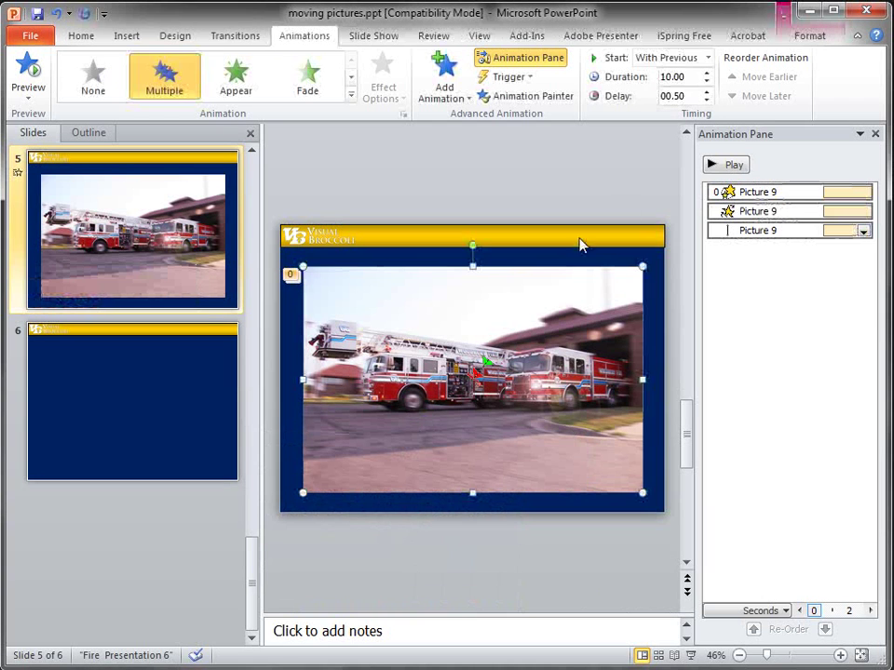
Preview the fire truck picture's animation on slide 5 and shift the picture slightly downward.
left_click(724, 165)
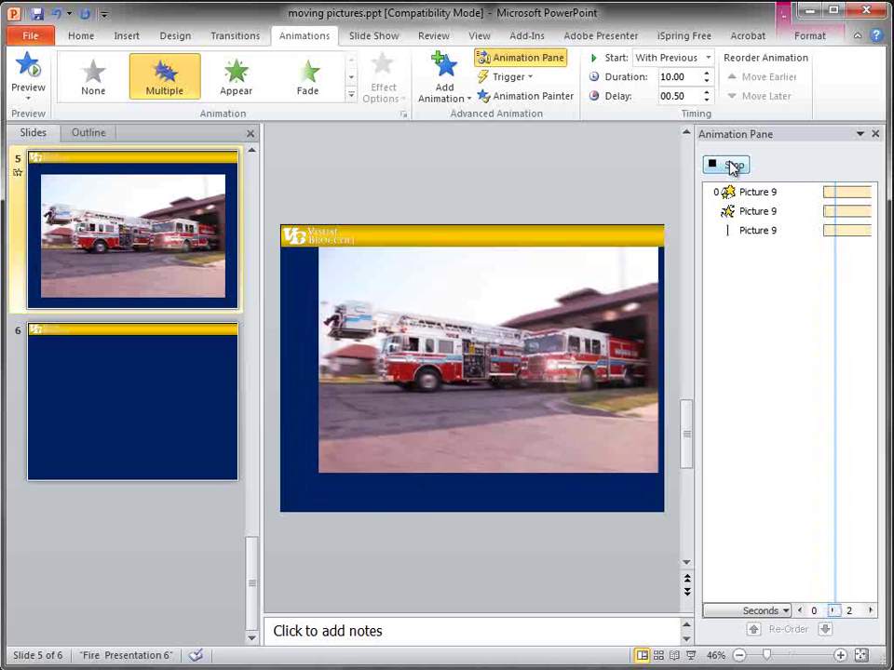
left_click(730, 164)
left_click(535, 159)
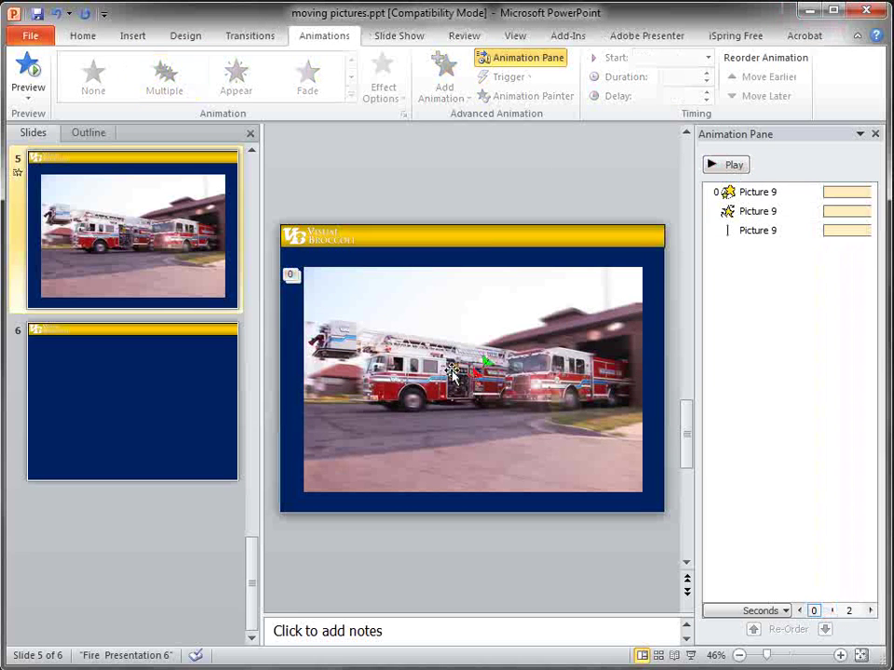
left_click_drag(465, 372, 465, 378)
left_click(443, 216)
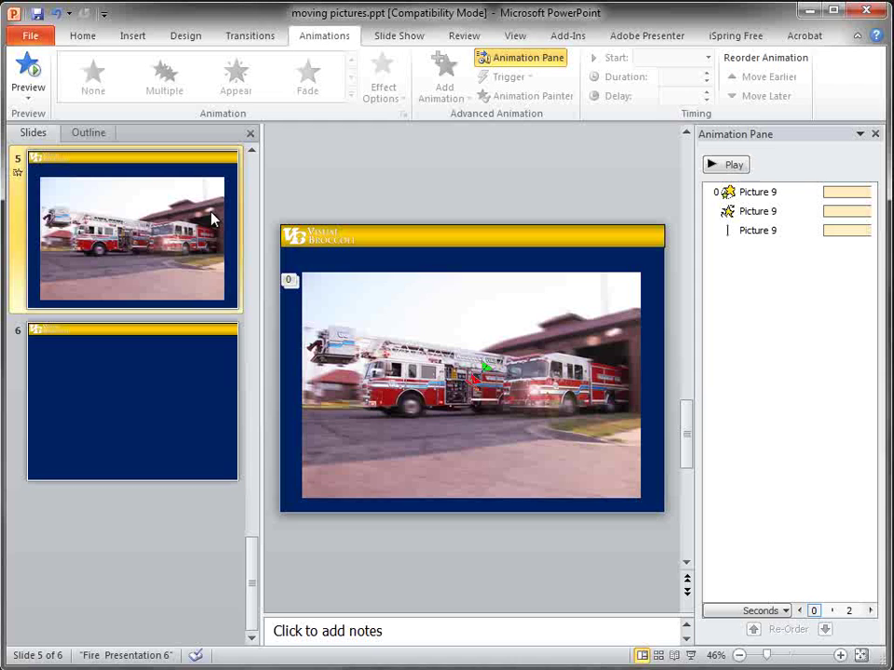